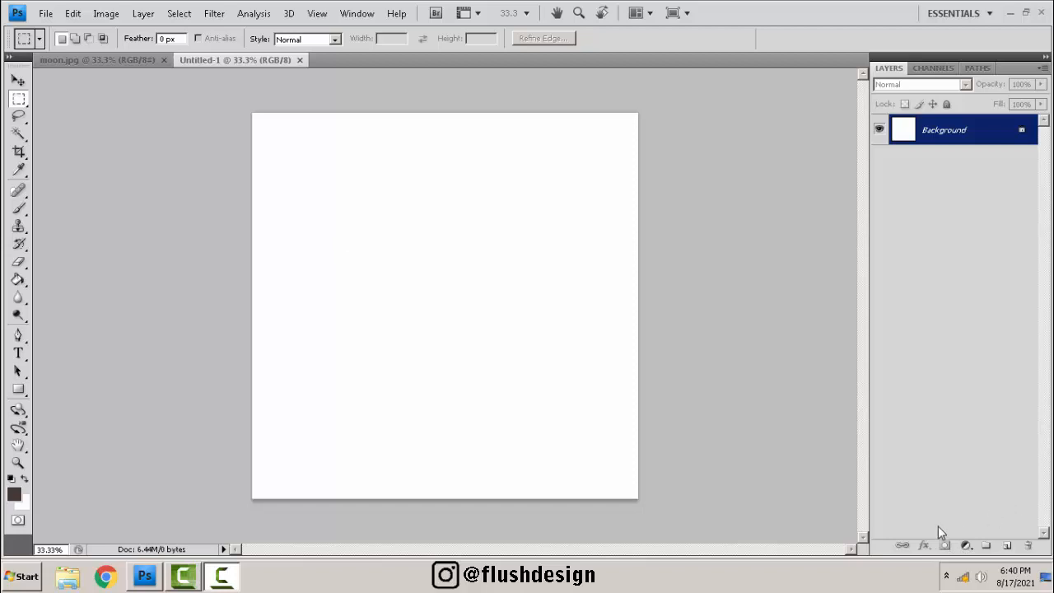
left_click(143, 19)
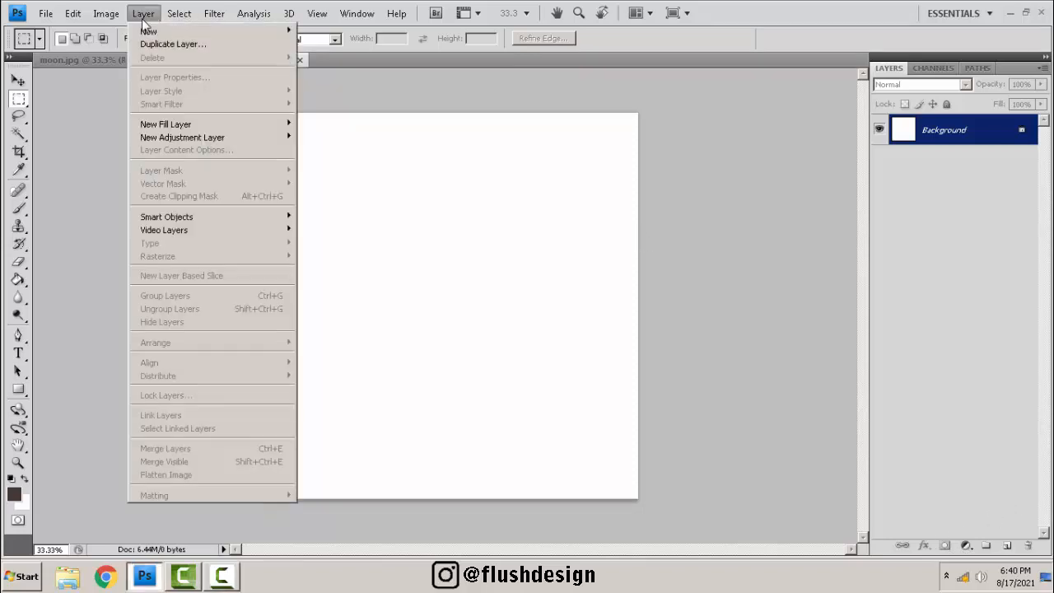
left_click(793, 441)
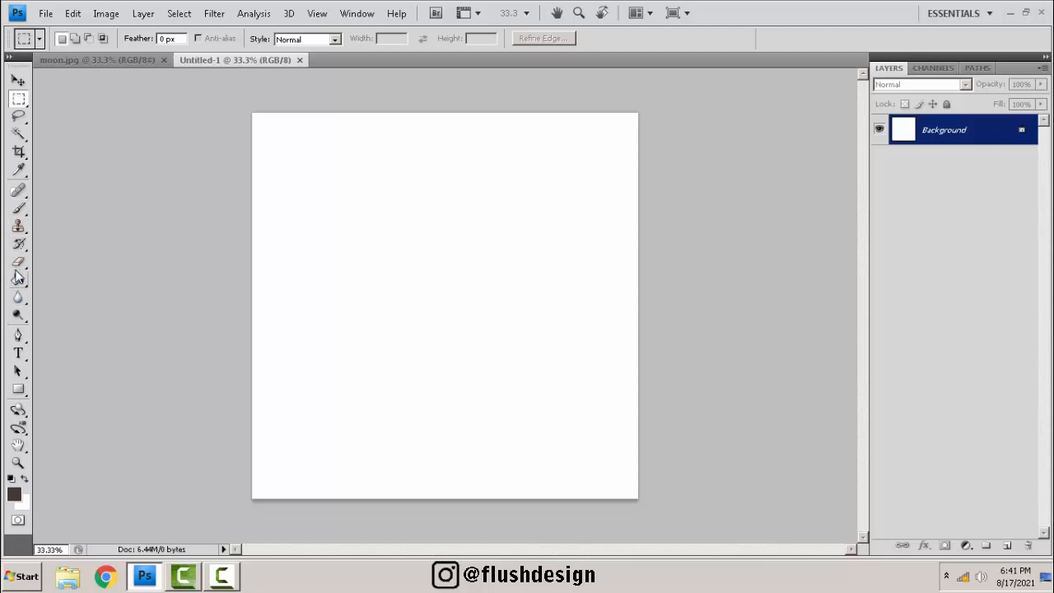
Draw a dark filled rectangle shape near the centre of the canvas with the Rectangle tool.
left_click(18, 390)
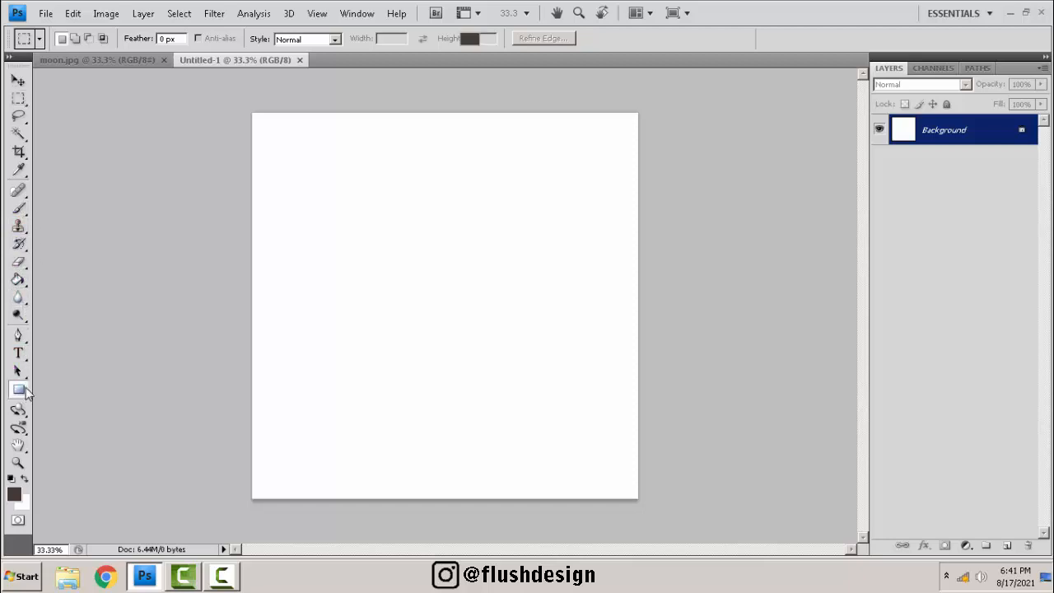
left_click_drag(287, 178, 341, 232)
left_click_drag(428, 257, 588, 365)
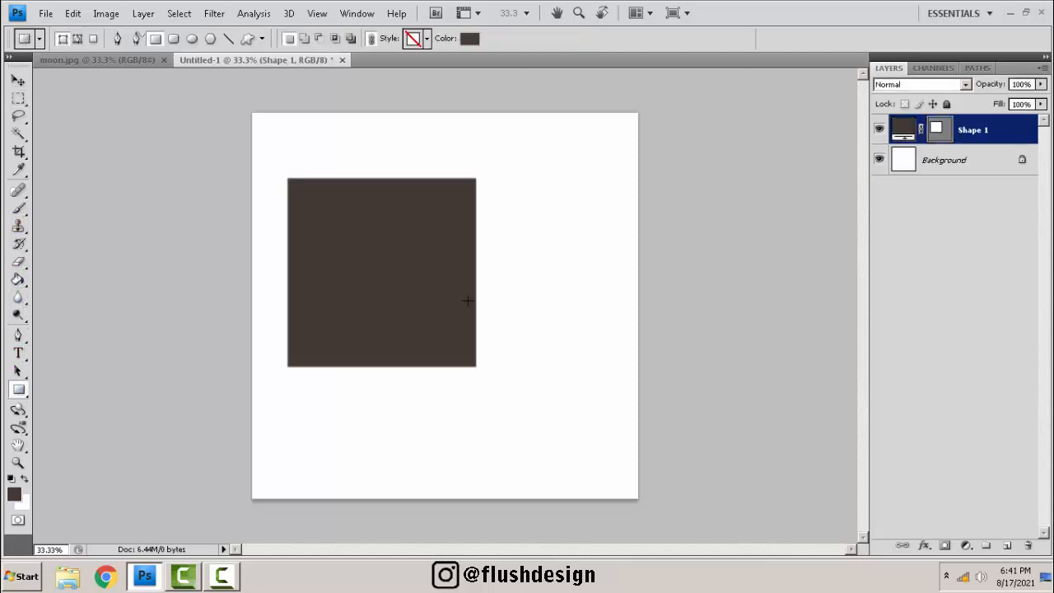
key("ctrl+z")
left_click_drag(357, 214, 588, 381)
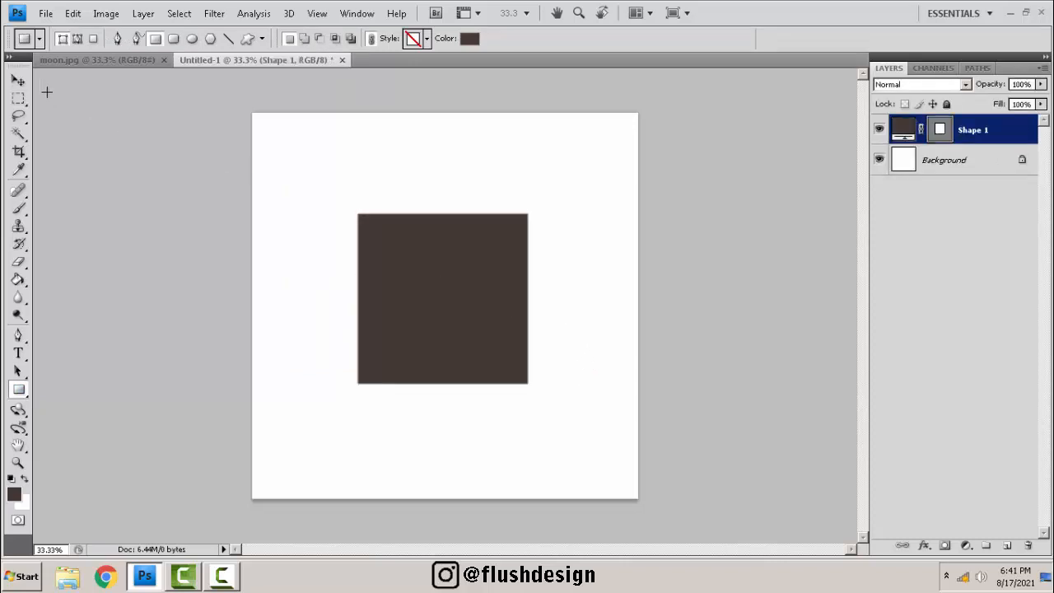
Move the rectangle shape slightly down and to the right on the canvas.
left_click(18, 80)
left_click_drag(459, 243, 435, 313)
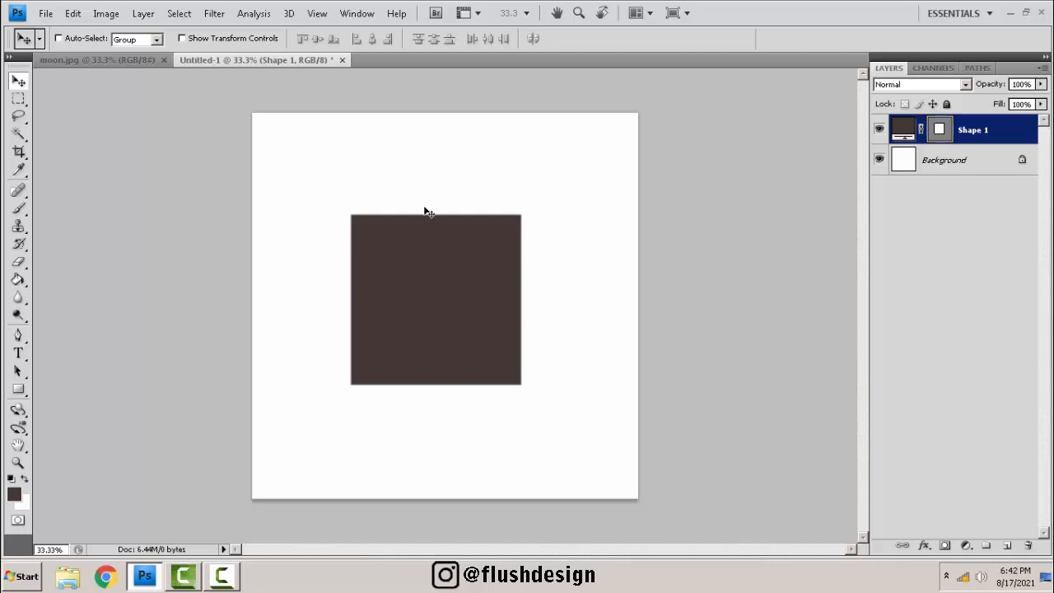
left_click_drag(435, 301, 444, 313)
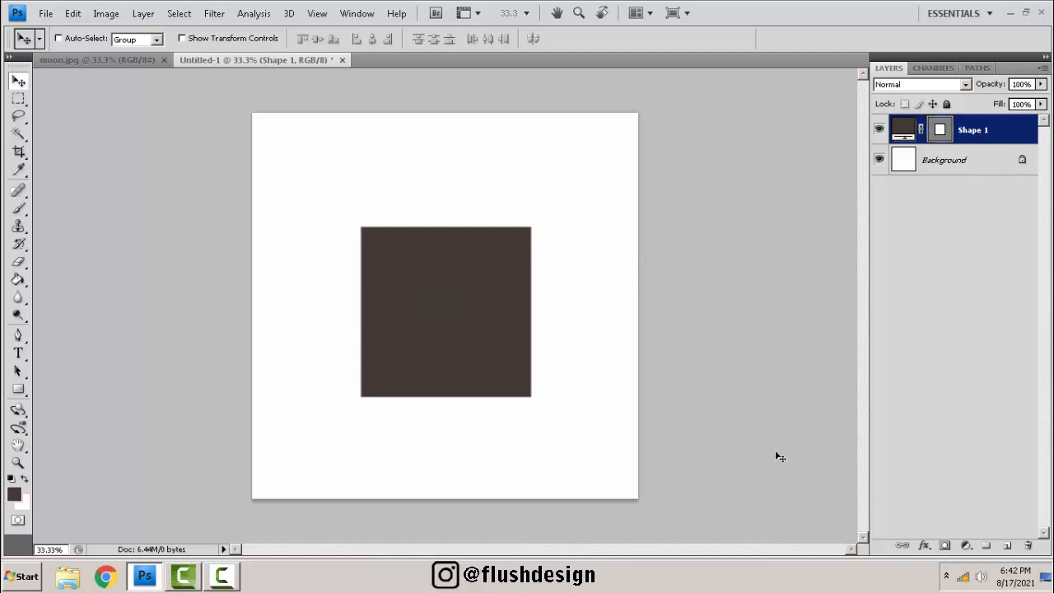
Add a layer mask to the rectangle shape layer.
left_click(944, 546)
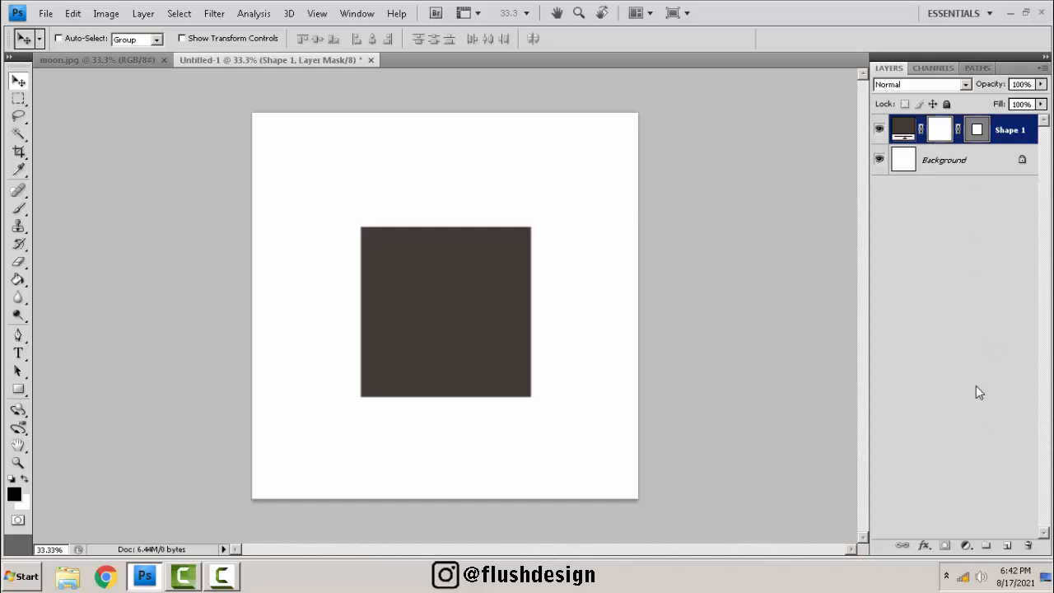
key("Delete")
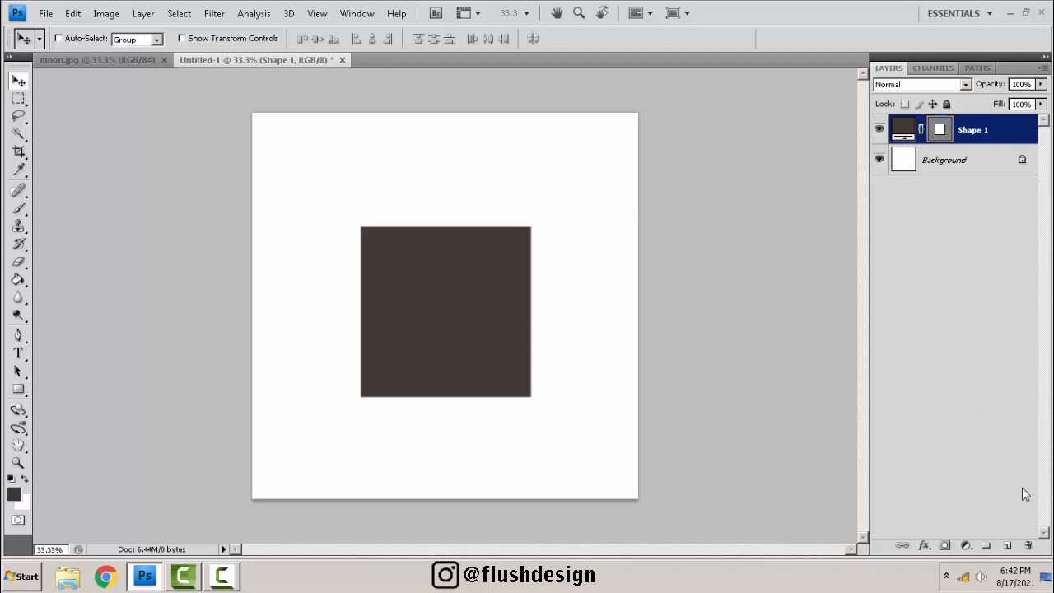
left_click(947, 546)
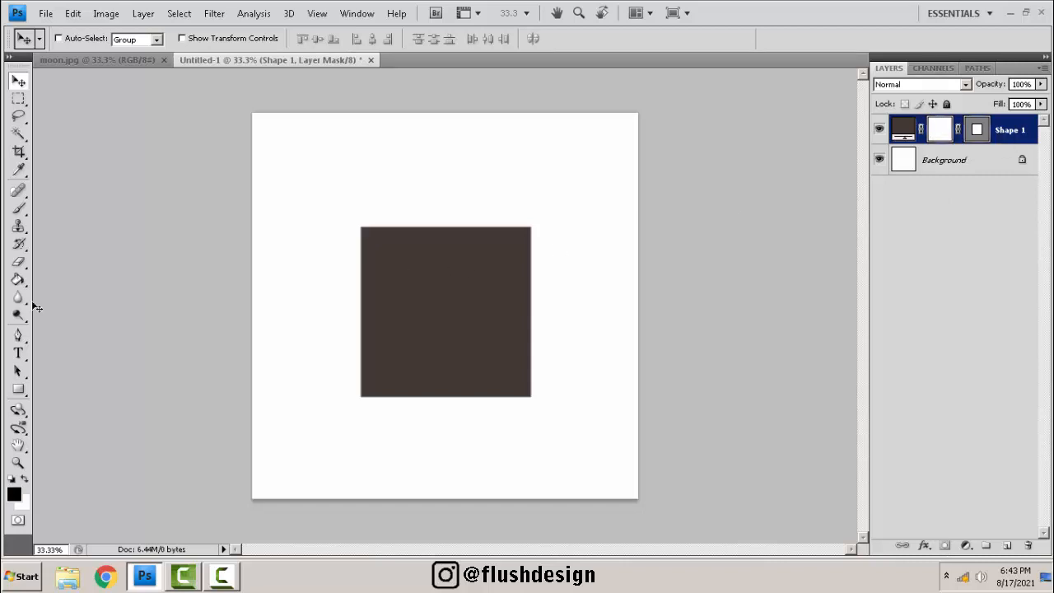
Select the Brush tool and set the brush master diameter to 463 px.
left_click(19, 209)
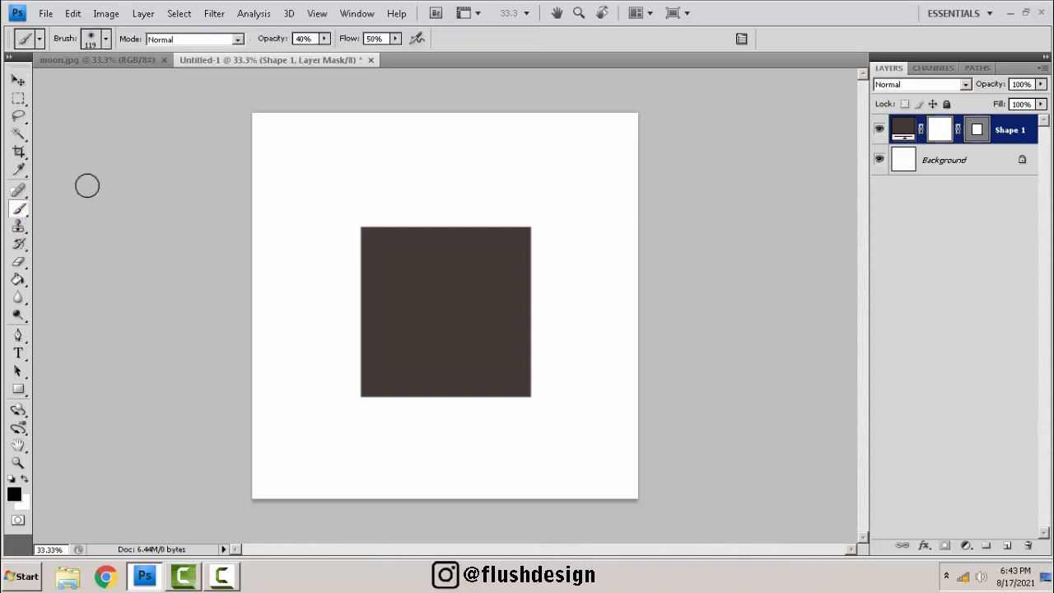
right_click(19, 210)
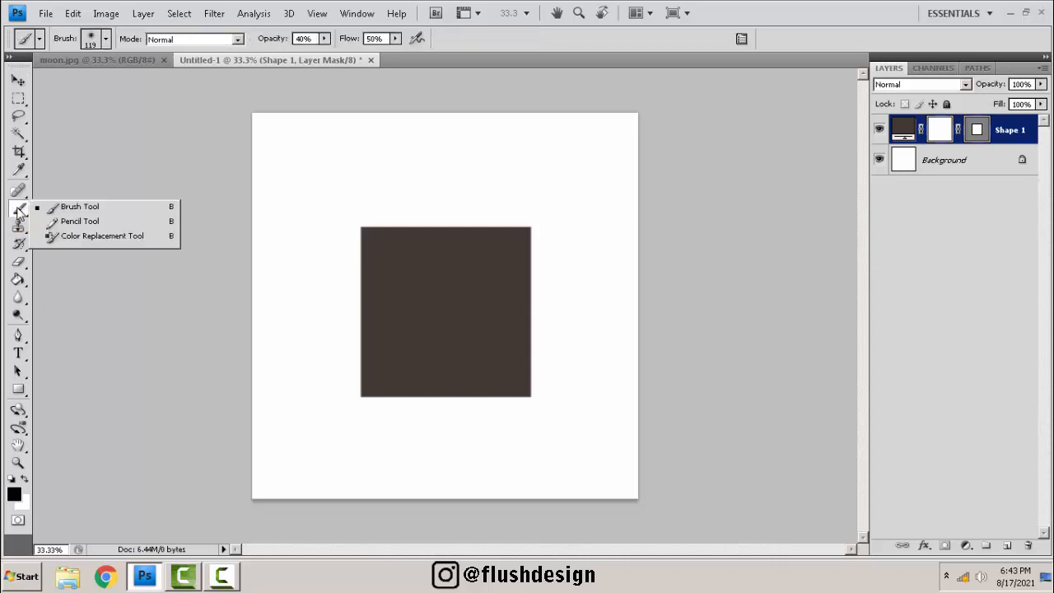
left_click(69, 207)
right_click(446, 195)
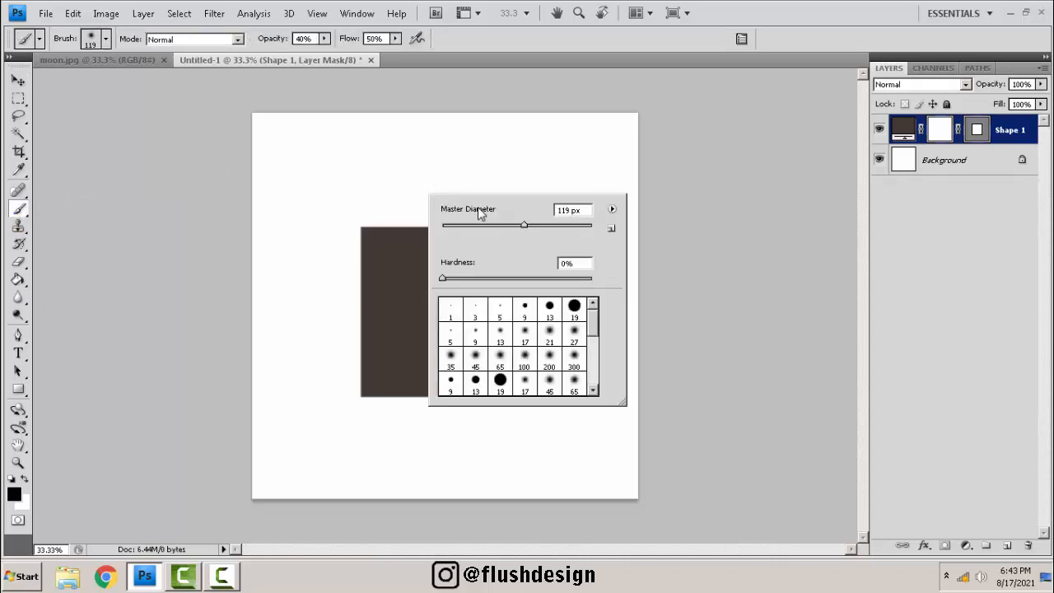
left_click_drag(552, 227, 574, 224)
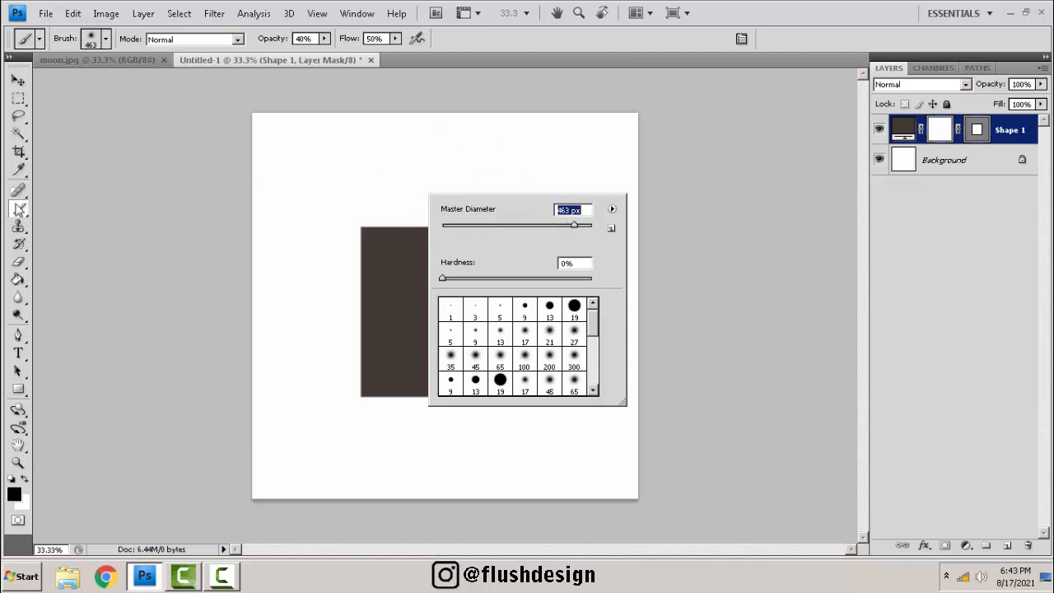
left_click(18, 210)
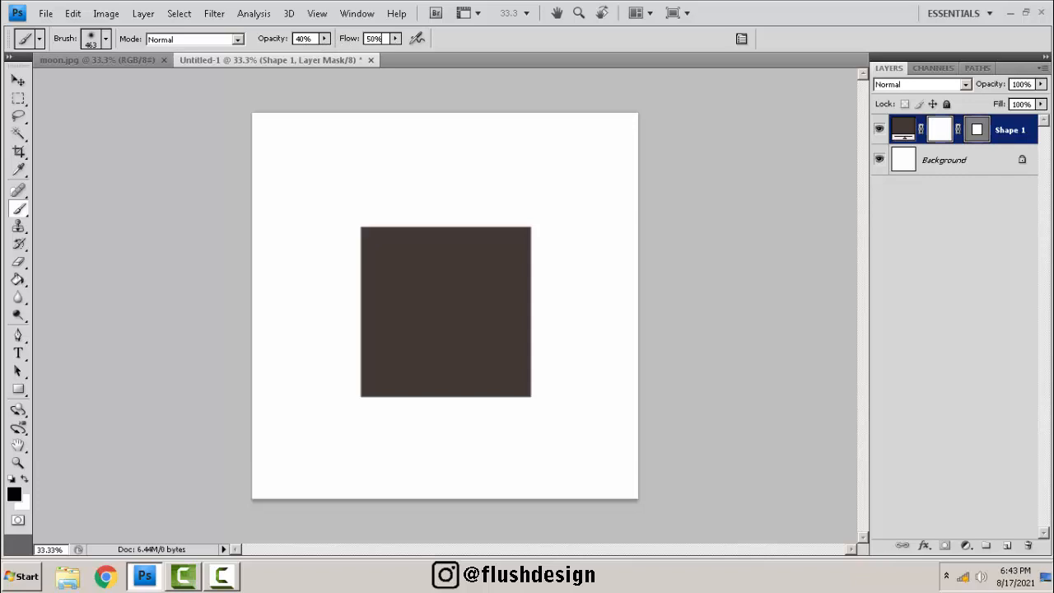
Set the brush hardness to 0% in the brush picker.
right_click(383, 147)
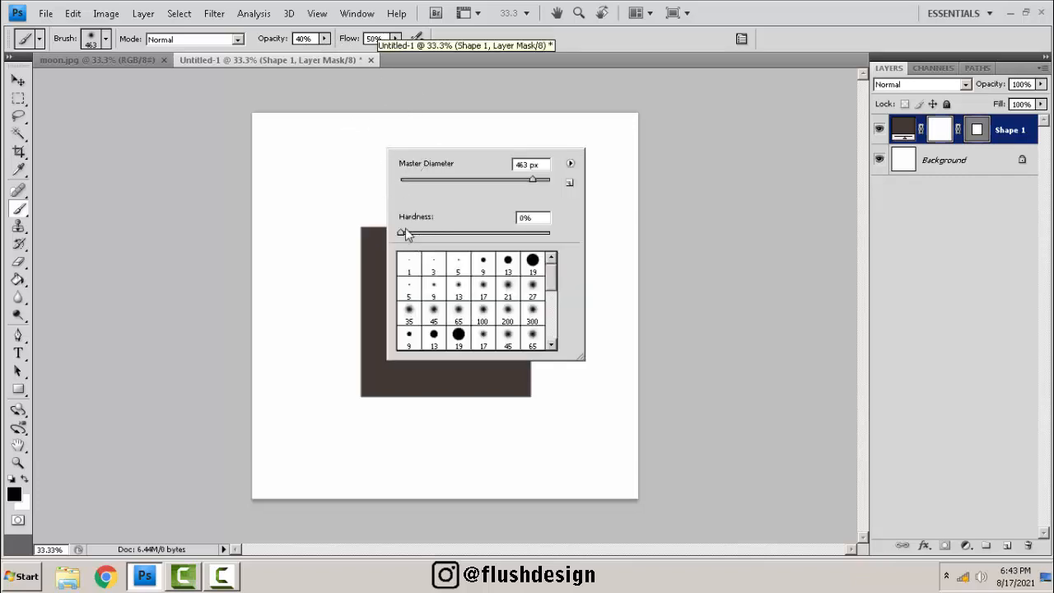
mouse_move(406, 234)
left_mouse_down()
mouse_move(481, 233)
mouse_move(401, 233)
left_mouse_up()
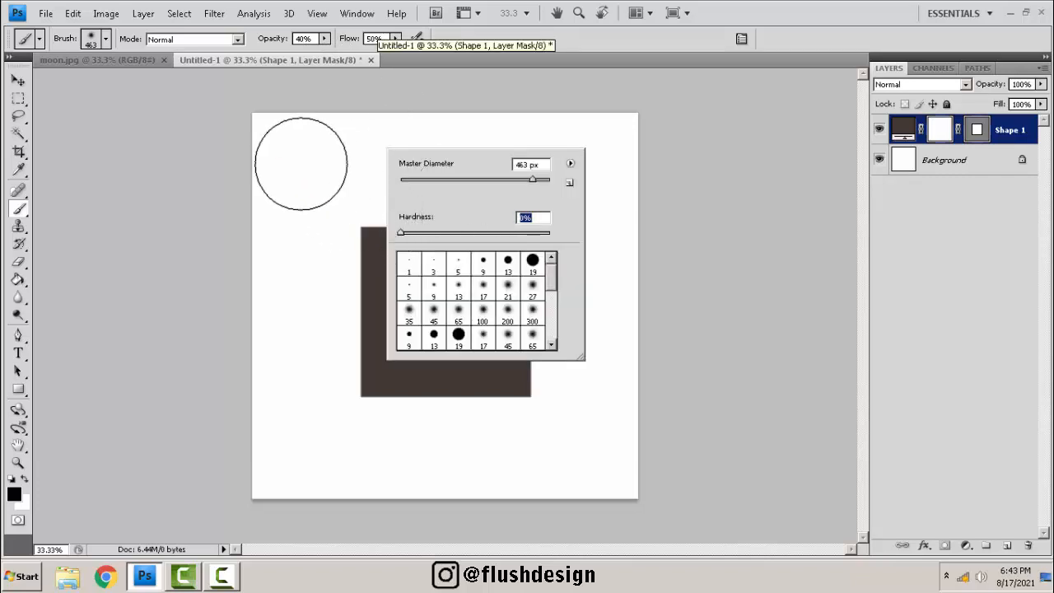
left_click(301, 164)
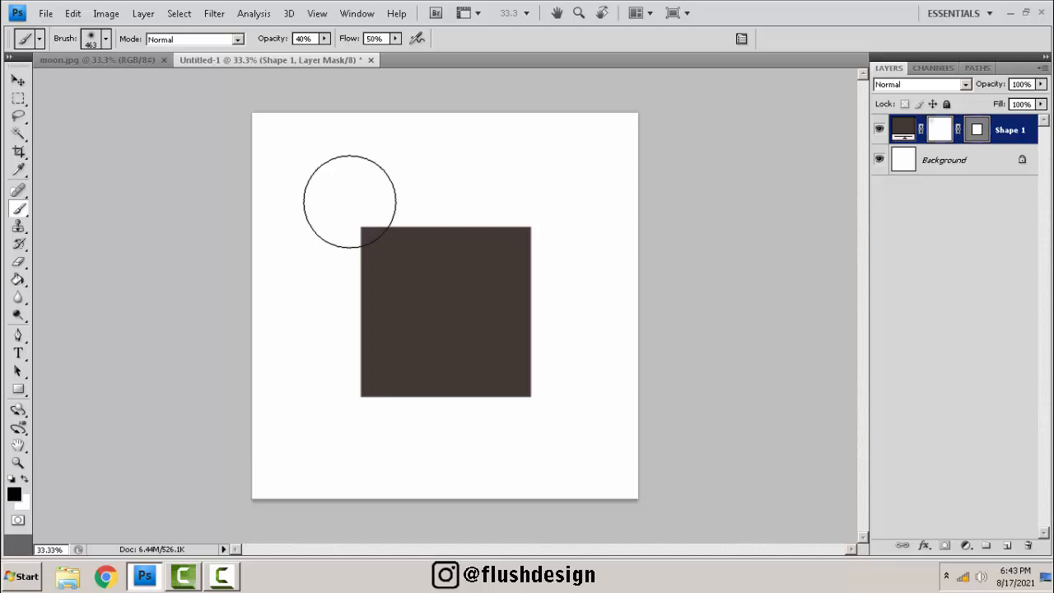
Set the brush opacity to 40% and the flow to 50%.
left_click_drag(324, 39, 416, 54)
left_click(349, 41)
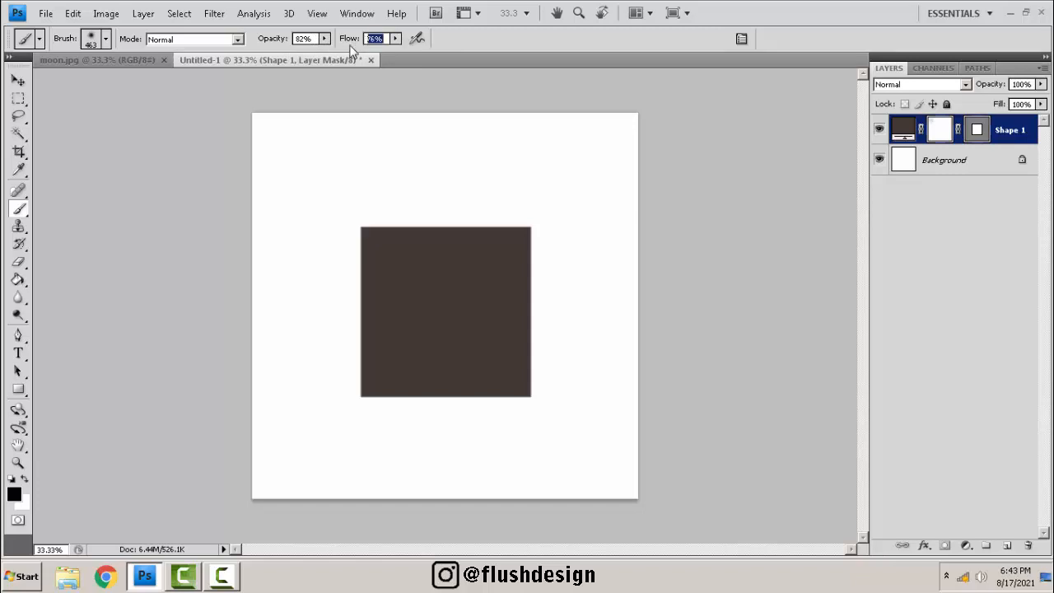
type("5")
key("Return")
left_click(263, 38)
type("40")
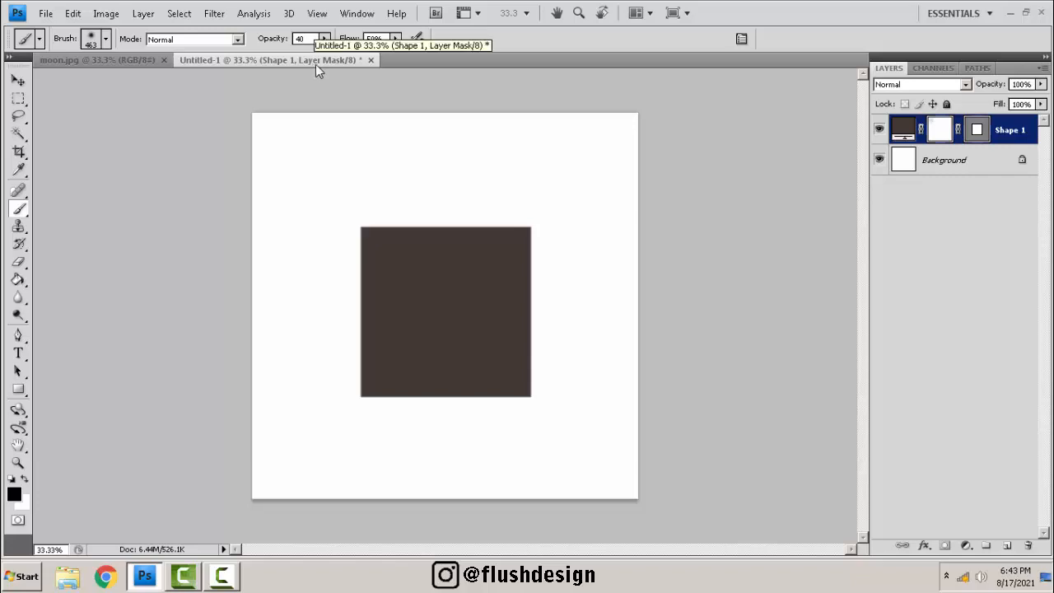
Paint with the soft brush across the top of the rectangle's layer mask to fade its upper part.
right_click(395, 191)
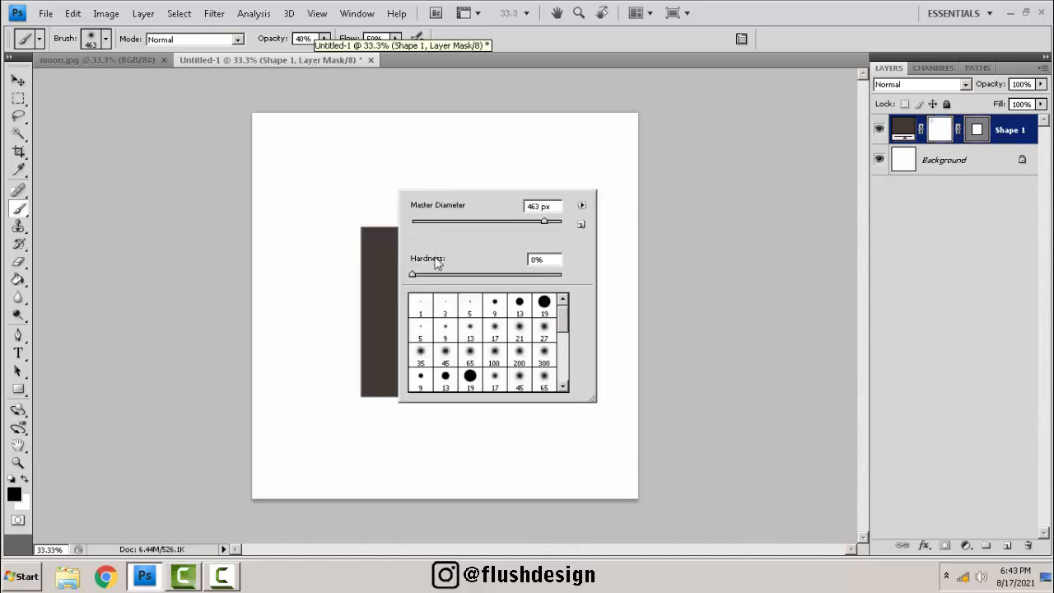
left_click_drag(436, 279, 271, 188)
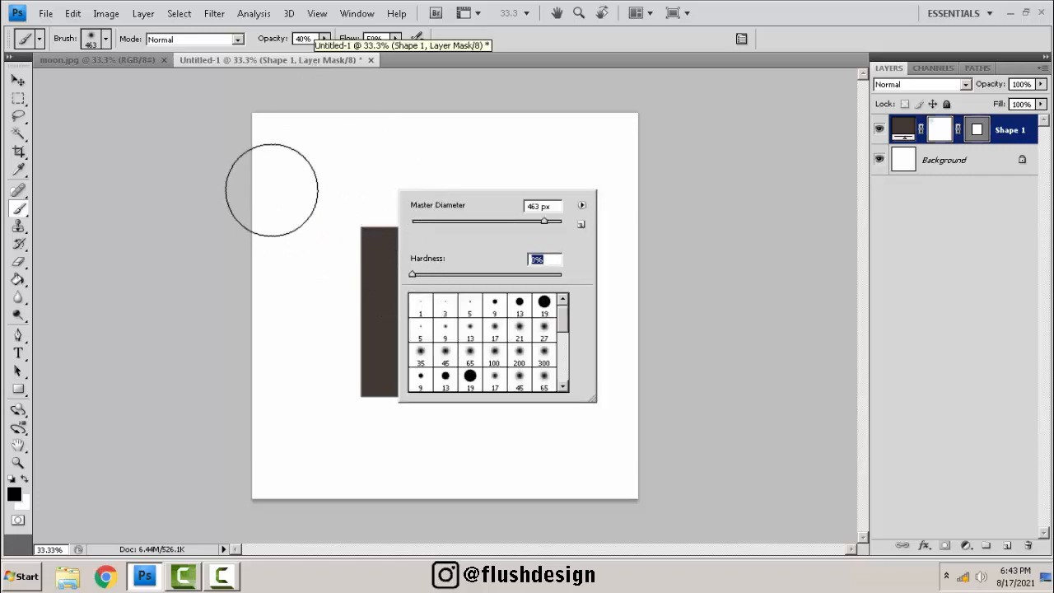
left_click(319, 194)
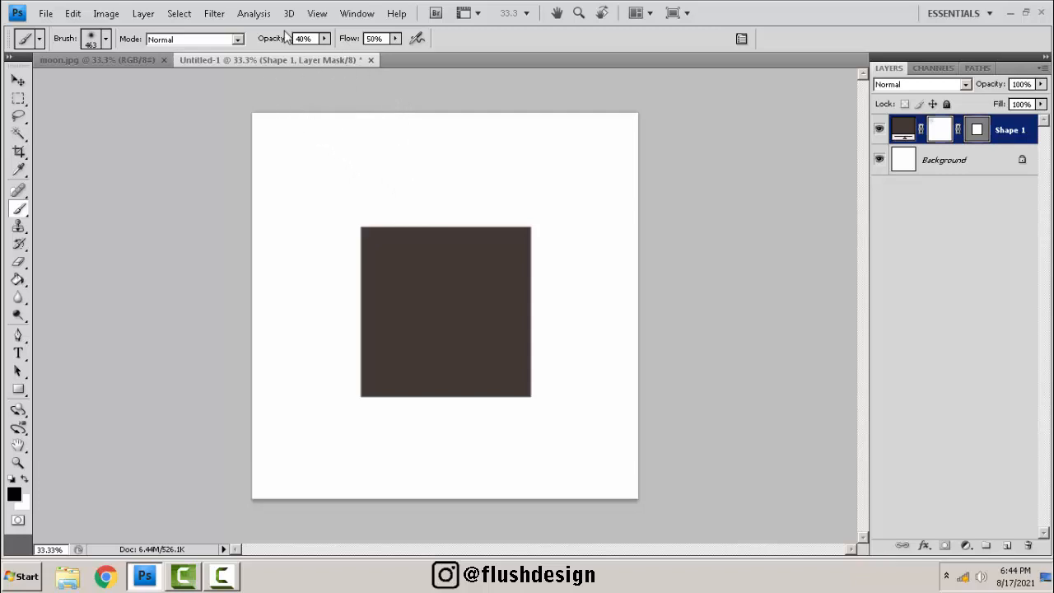
right_click(393, 152)
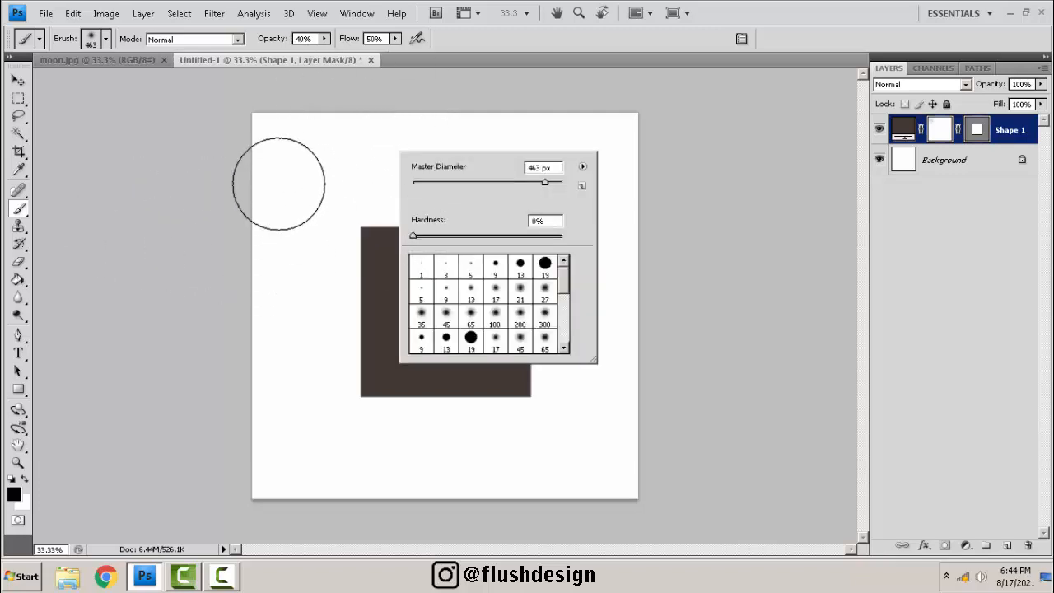
left_click(25, 211)
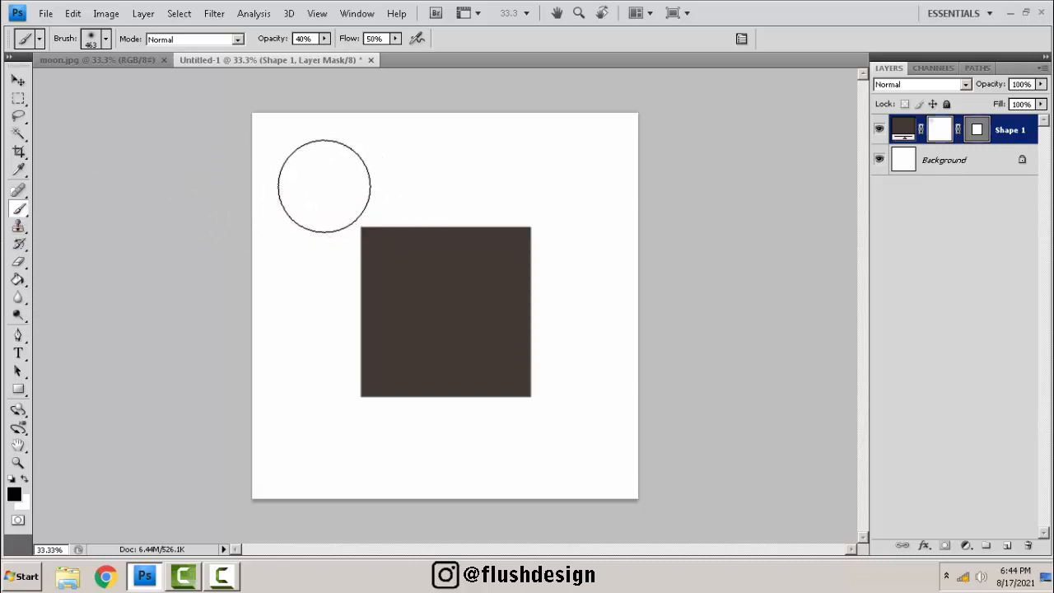
mouse_move(324, 186)
left_mouse_down()
mouse_move(391, 255)
mouse_move(411, 253)
mouse_move(339, 210)
mouse_move(461, 223)
mouse_move(391, 216)
mouse_move(557, 214)
mouse_move(335, 240)
mouse_move(547, 220)
mouse_move(216, 212)
mouse_move(466, 215)
mouse_move(387, 206)
mouse_move(526, 224)
mouse_move(446, 213)
mouse_move(585, 218)
mouse_move(335, 233)
mouse_move(595, 228)
mouse_move(339, 236)
mouse_move(609, 218)
mouse_move(346, 238)
mouse_move(645, 224)
mouse_move(530, 253)
mouse_move(479, 245)
mouse_move(598, 228)
mouse_move(325, 240)
mouse_move(589, 239)
mouse_move(280, 272)
mouse_move(487, 261)
mouse_move(340, 240)
mouse_move(619, 221)
mouse_move(302, 222)
mouse_move(590, 218)
mouse_move(323, 224)
mouse_move(628, 252)
mouse_move(332, 242)
mouse_move(587, 238)
mouse_move(349, 234)
mouse_move(482, 232)
mouse_move(556, 242)
mouse_move(327, 247)
mouse_move(567, 266)
mouse_move(495, 244)
mouse_move(317, 239)
mouse_move(540, 210)
mouse_move(610, 215)
mouse_move(348, 244)
mouse_move(618, 223)
mouse_move(335, 250)
mouse_move(578, 265)
mouse_move(325, 236)
mouse_move(506, 247)
mouse_move(371, 238)
mouse_move(536, 224)
left_mouse_up()
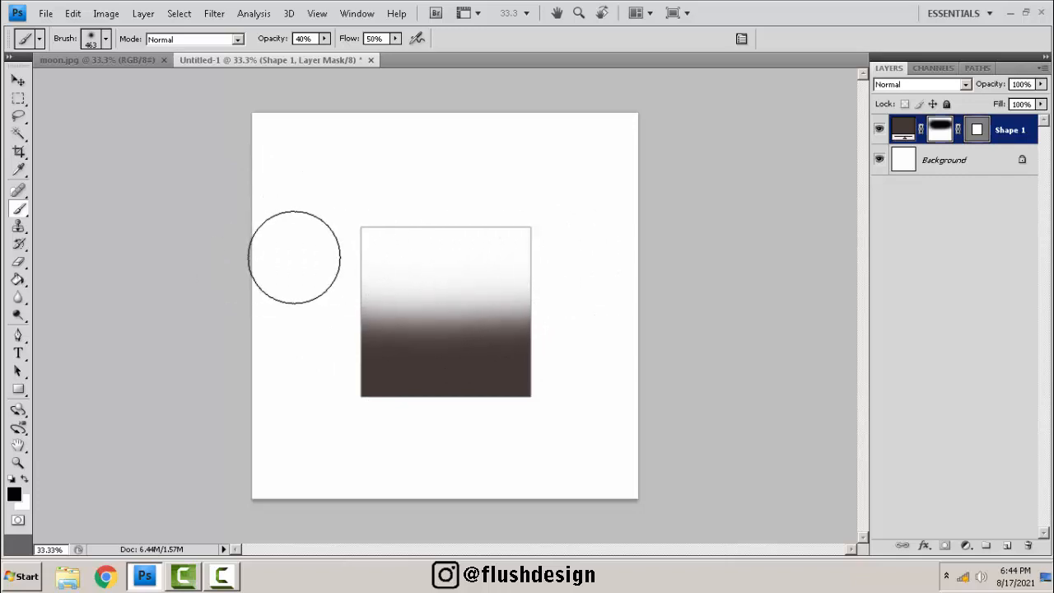
Select the Background layer and add a new empty layer above it.
left_click(961, 168)
key("ctrl+shift+n")
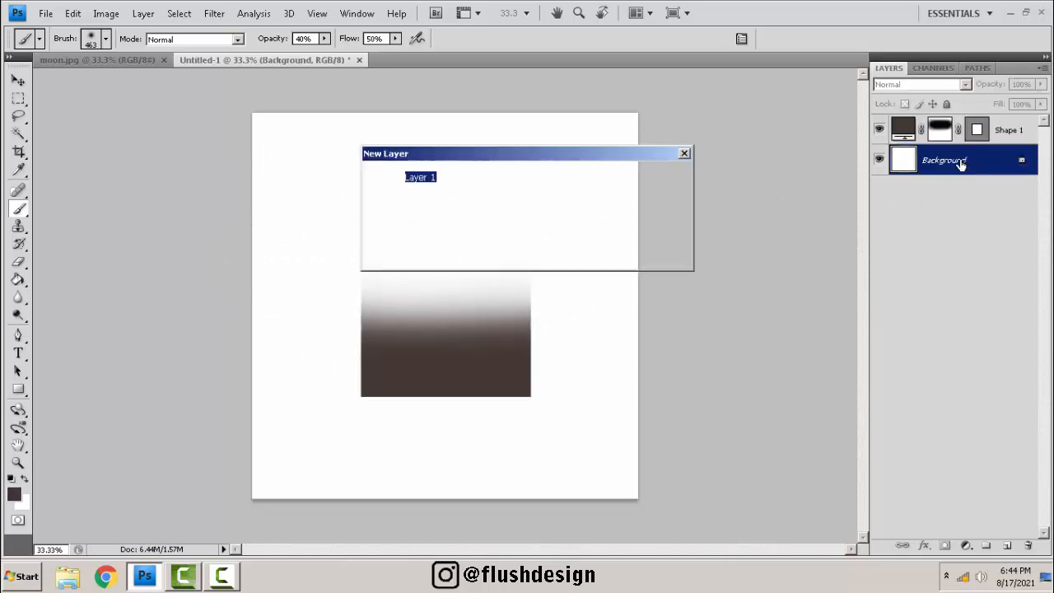
key("Return")
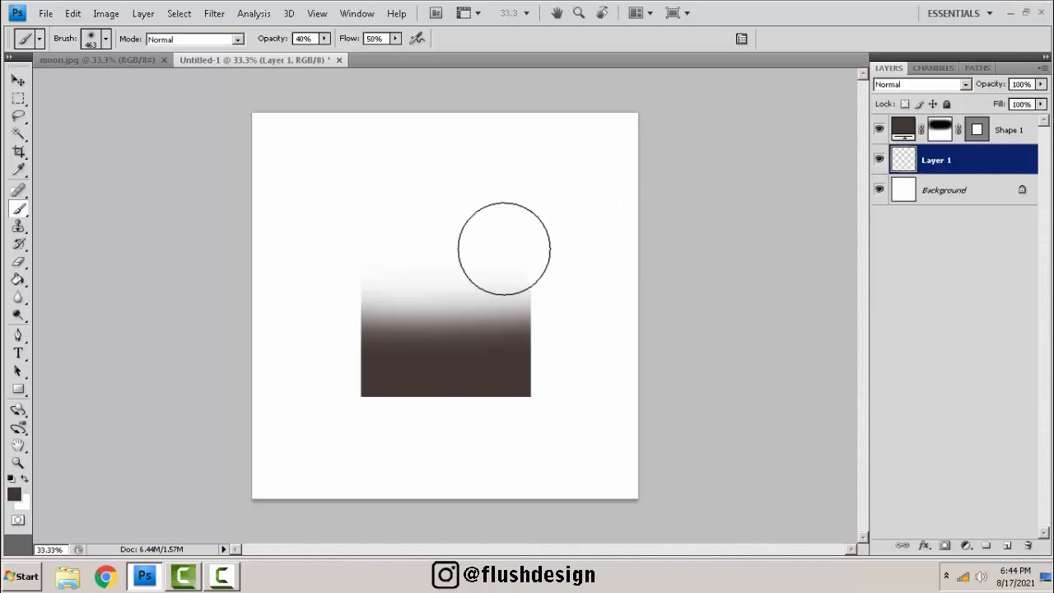
Hide the first shape layer and draw a wider dark rectangle shape across the middle of the canvas.
left_click(879, 130)
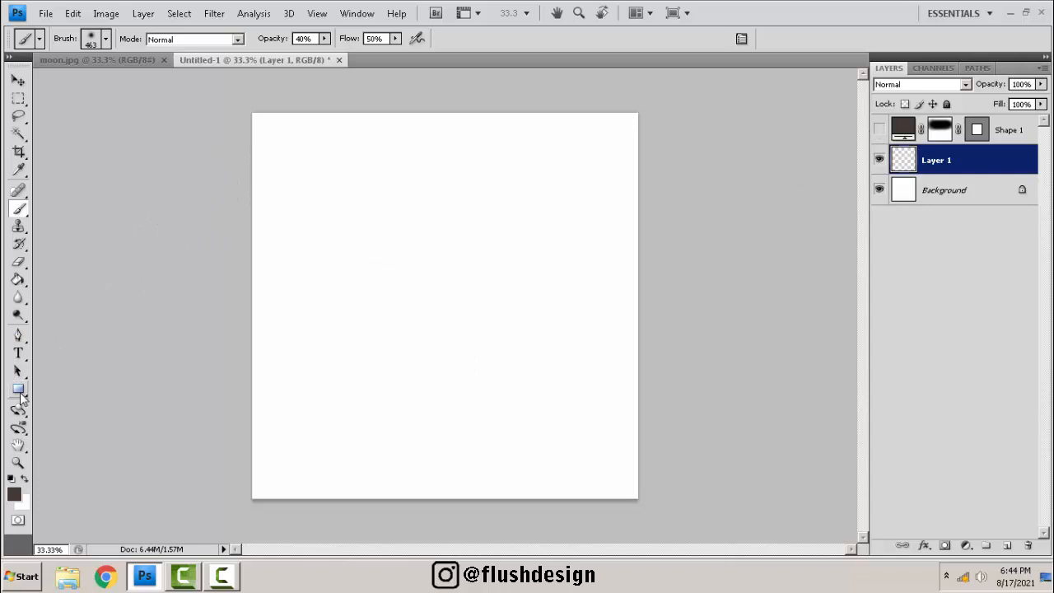
left_click_drag(303, 208, 596, 422)
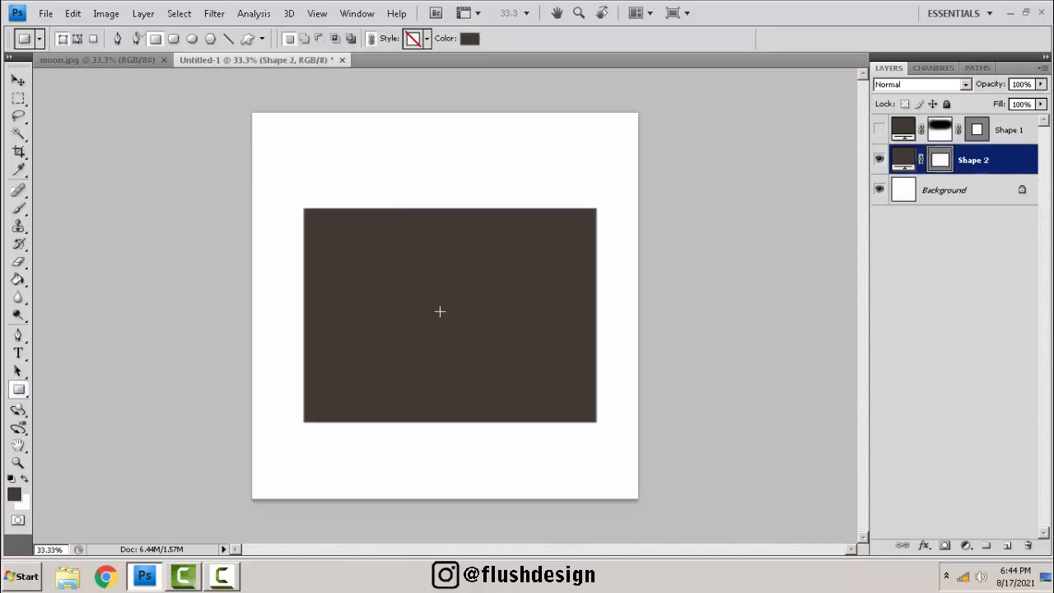
Rasterize the new shape layer and erase its upper part with the Eraser tool.
left_click(23, 261)
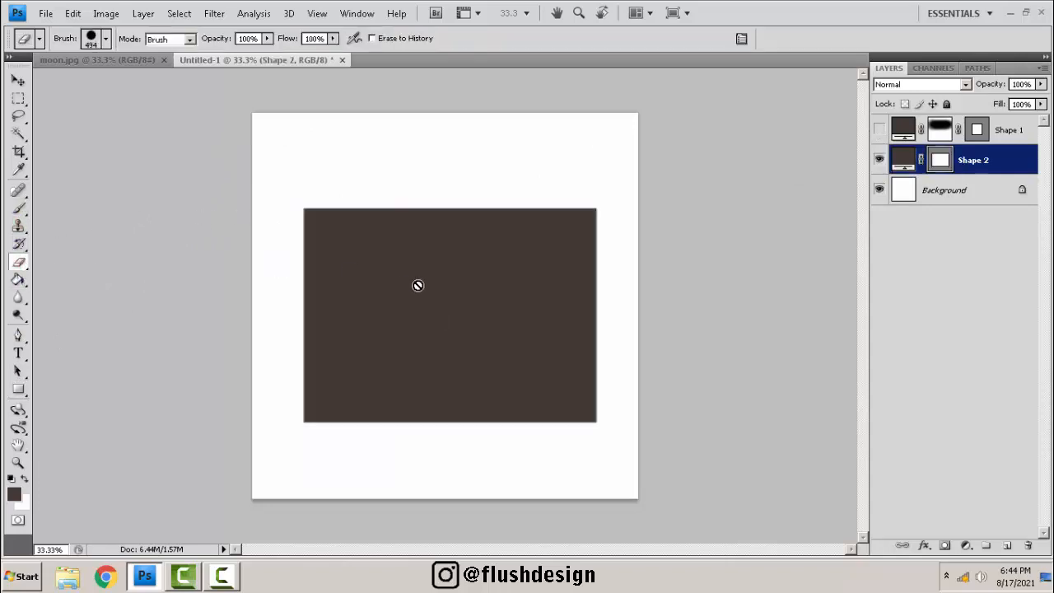
left_click(435, 292)
key("Return")
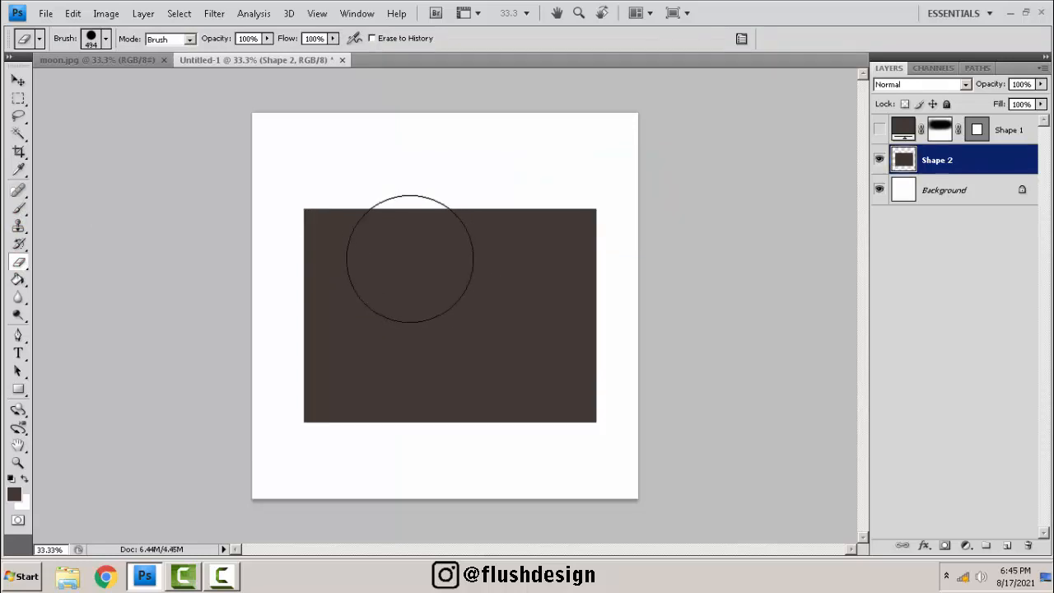
mouse_move(359, 160)
left_mouse_down()
mouse_move(381, 213)
mouse_move(633, 222)
mouse_move(397, 243)
mouse_move(635, 259)
mouse_move(310, 281)
mouse_move(530, 302)
left_mouse_up()
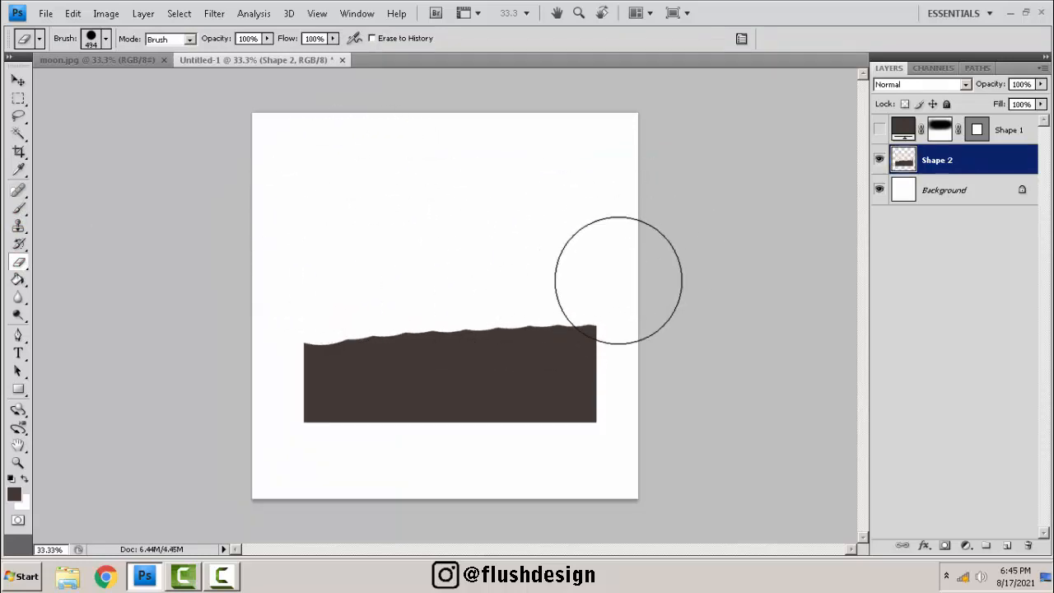
Set the eraser hardness to 0% and erase across the rectangle's top edge to soften it.
right_click(329, 239)
left_click_drag(392, 334, 311, 315)
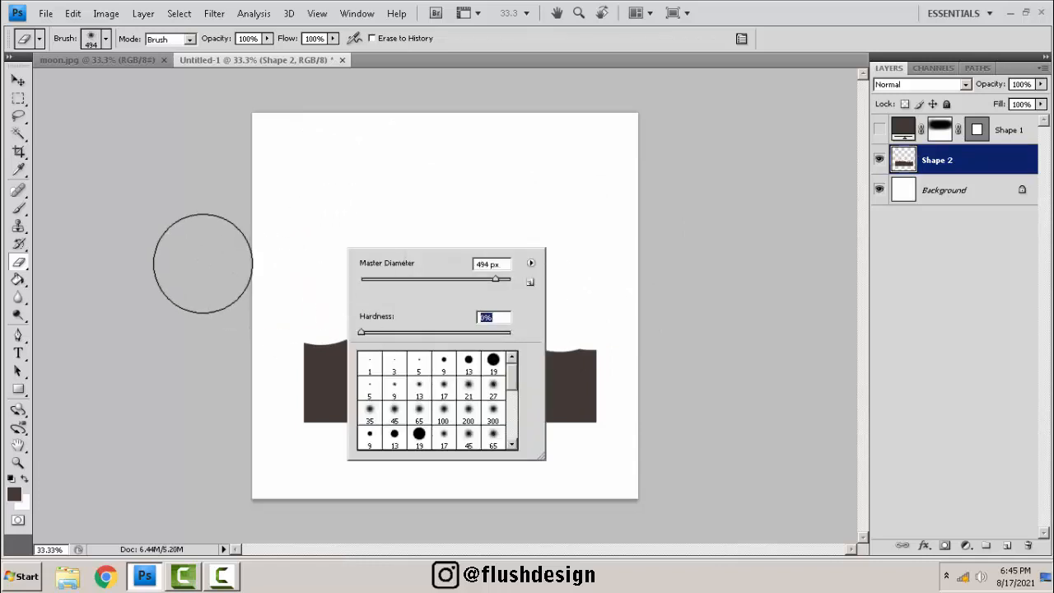
mouse_move(202, 263)
left_mouse_down()
mouse_move(592, 326)
mouse_move(642, 318)
mouse_move(261, 320)
mouse_move(580, 250)
left_mouse_up()
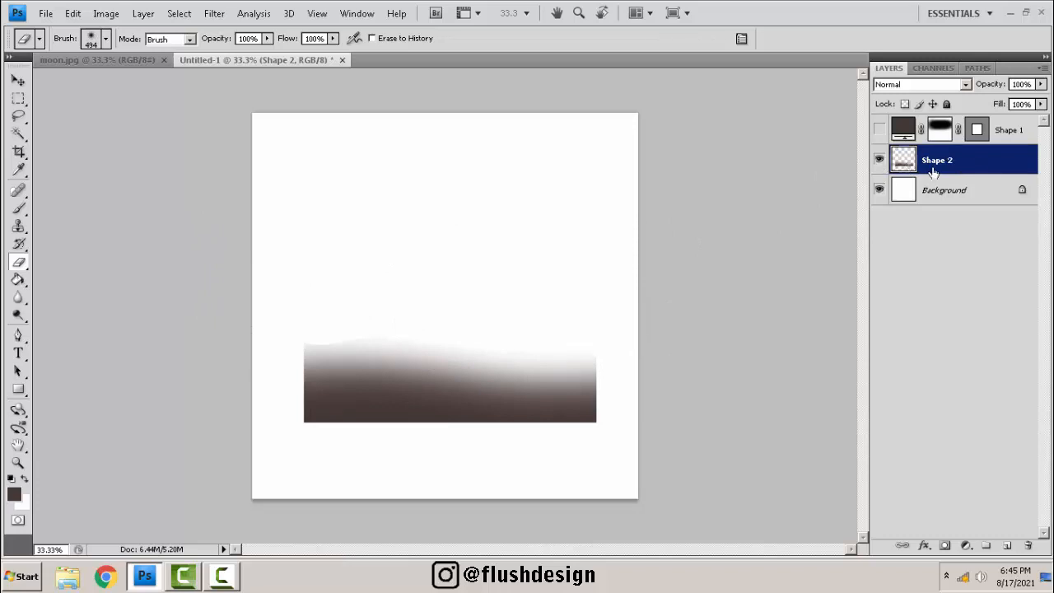
Hide the erased rectangle layer and show the masked first shape layer again.
left_click(879, 160)
left_click(878, 129)
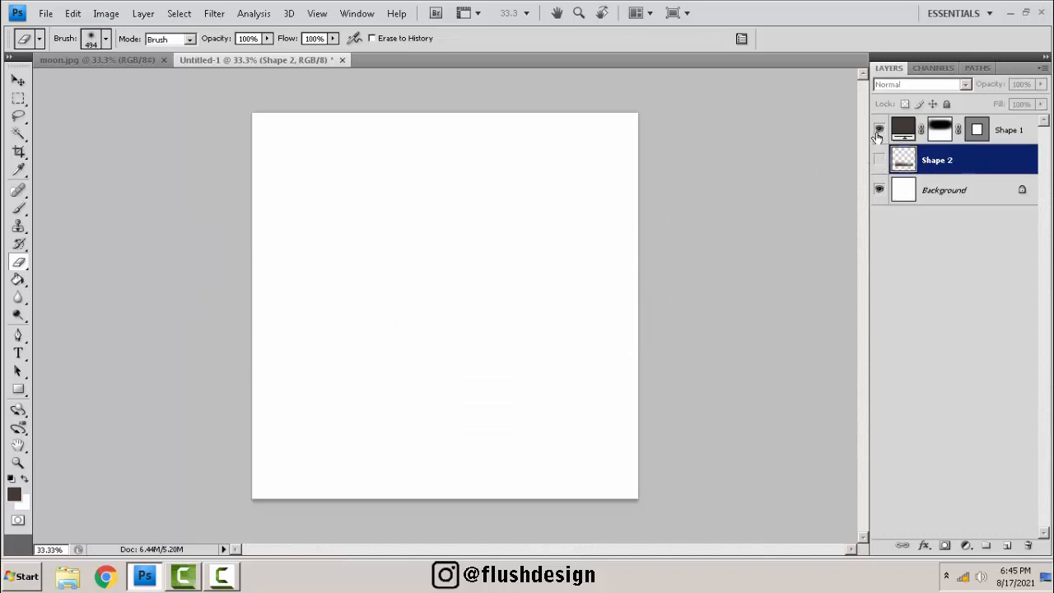
Select the first shape's layer mask and brush white and black across the rectangle's top to restore and re-fade it.
left_click(979, 130)
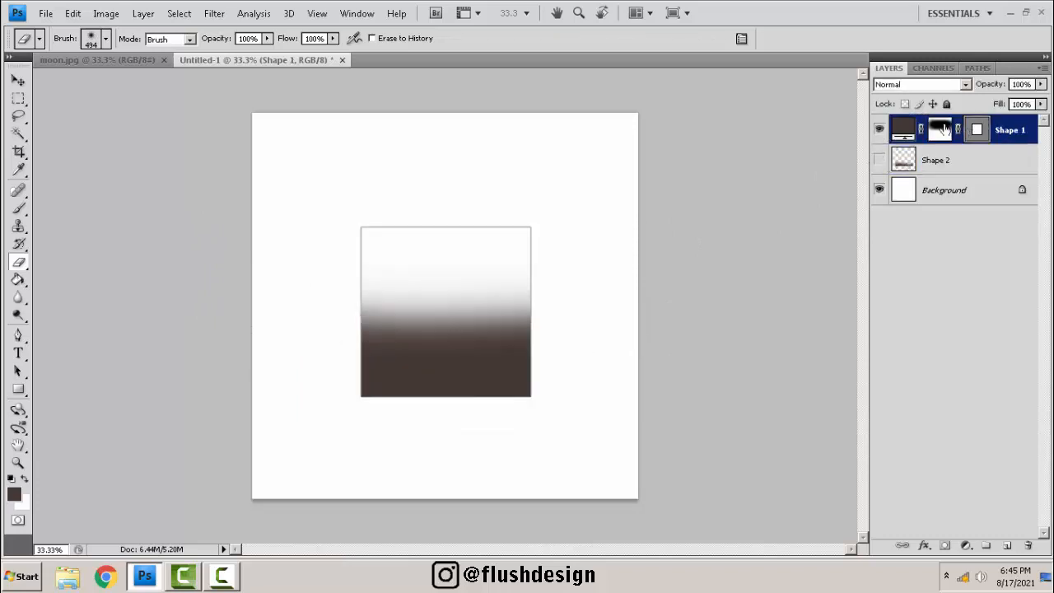
left_click(939, 131)
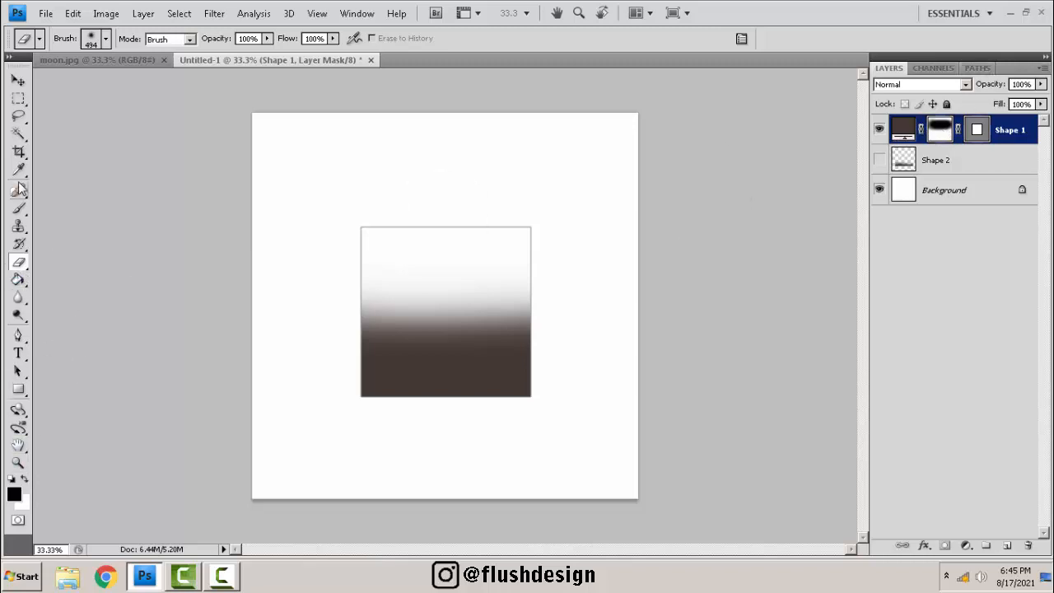
left_click(18, 211)
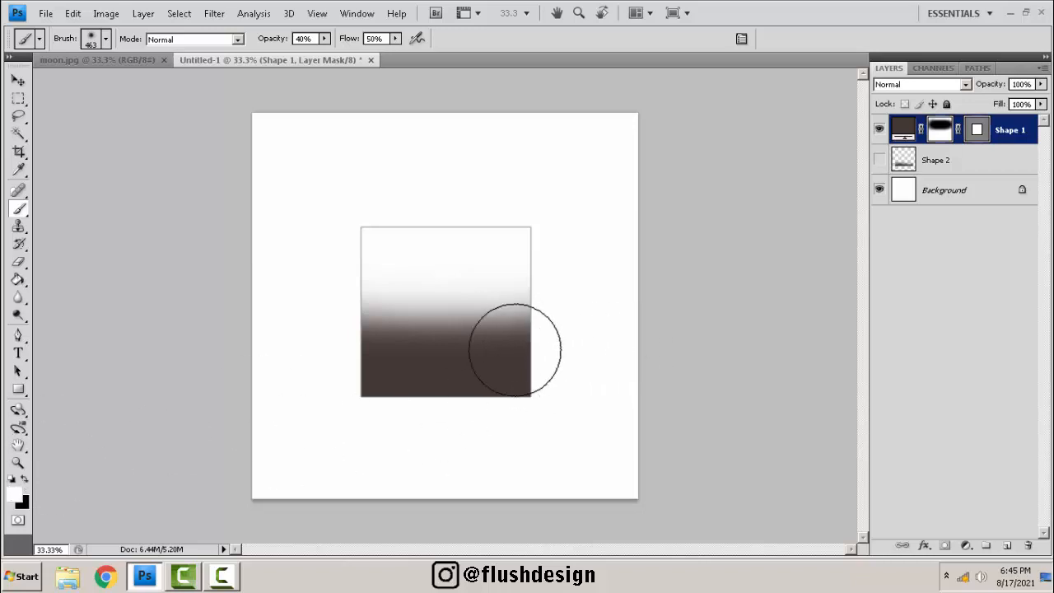
mouse_move(514, 350)
left_mouse_down()
mouse_move(277, 352)
mouse_move(455, 332)
mouse_move(553, 338)
mouse_move(321, 342)
mouse_move(543, 317)
mouse_move(288, 323)
mouse_move(622, 302)
mouse_move(316, 324)
mouse_move(593, 324)
mouse_move(360, 307)
mouse_move(550, 285)
mouse_move(333, 304)
mouse_move(574, 306)
mouse_move(289, 316)
mouse_move(564, 313)
mouse_move(327, 311)
mouse_move(588, 298)
mouse_move(525, 288)
mouse_move(282, 292)
mouse_move(502, 288)
mouse_move(342, 298)
mouse_move(548, 292)
mouse_move(289, 303)
mouse_move(577, 311)
mouse_move(389, 302)
mouse_move(573, 283)
mouse_move(324, 288)
mouse_move(538, 287)
mouse_move(339, 304)
mouse_move(303, 349)
mouse_move(408, 319)
left_mouse_up()
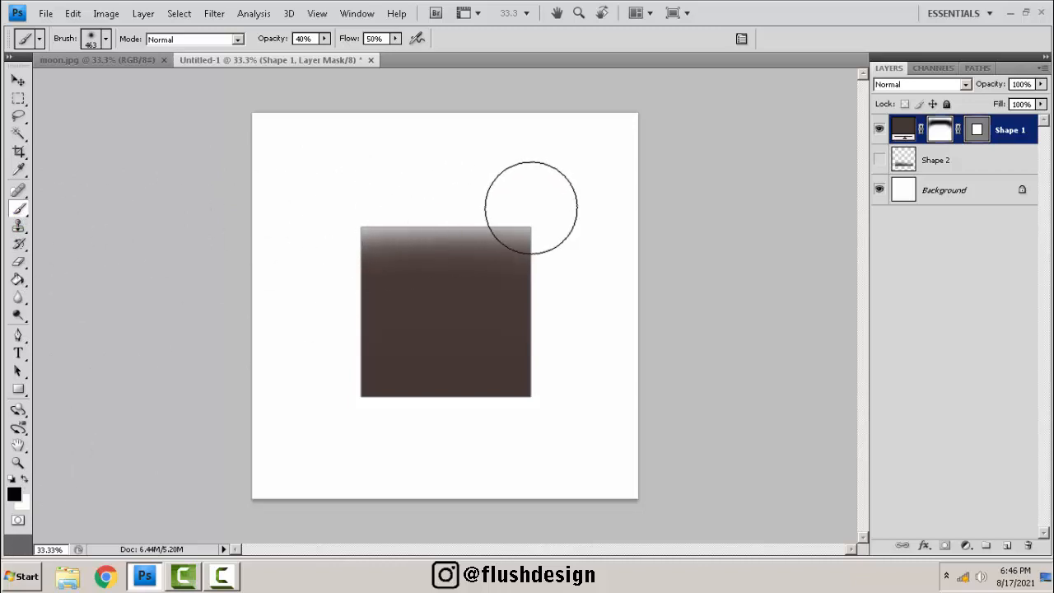
mouse_move(418, 228)
left_mouse_down()
mouse_move(583, 207)
mouse_move(415, 231)
mouse_move(419, 248)
mouse_move(445, 255)
mouse_move(356, 288)
mouse_move(528, 261)
mouse_move(415, 249)
mouse_move(427, 233)
mouse_move(534, 220)
mouse_move(388, 265)
mouse_move(421, 233)
mouse_move(451, 243)
left_mouse_up()
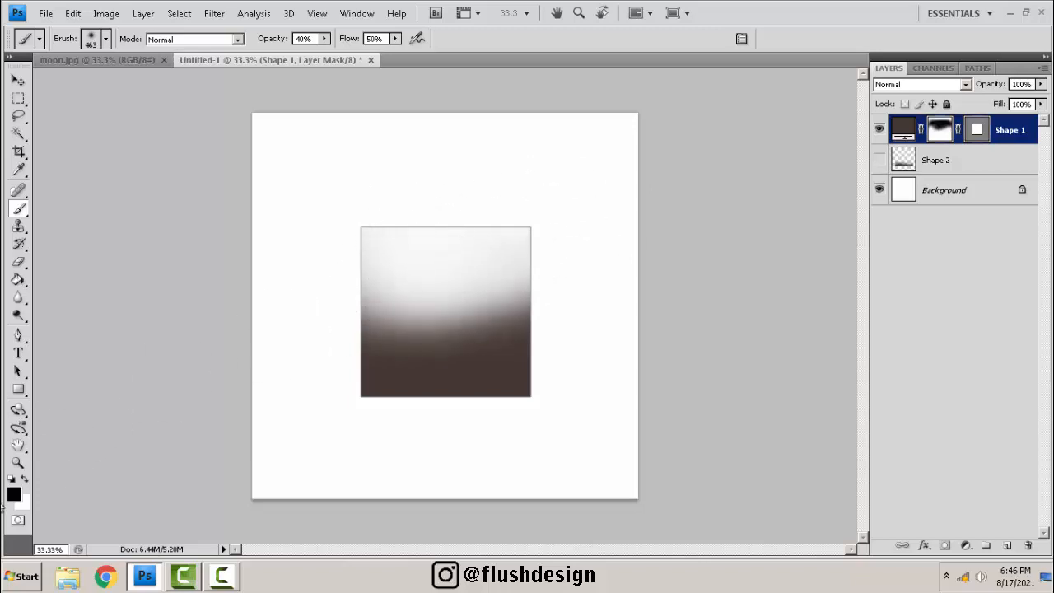
mouse_move(327, 334)
left_mouse_down()
mouse_move(495, 325)
mouse_move(490, 298)
mouse_move(553, 283)
mouse_move(361, 309)
mouse_move(567, 301)
mouse_move(389, 310)
mouse_move(554, 303)
mouse_move(335, 324)
mouse_move(534, 302)
mouse_move(307, 289)
mouse_move(554, 271)
mouse_move(420, 276)
mouse_move(496, 281)
mouse_move(306, 299)
mouse_move(479, 313)
mouse_move(545, 304)
mouse_move(347, 304)
mouse_move(550, 303)
mouse_move(380, 288)
left_mouse_up()
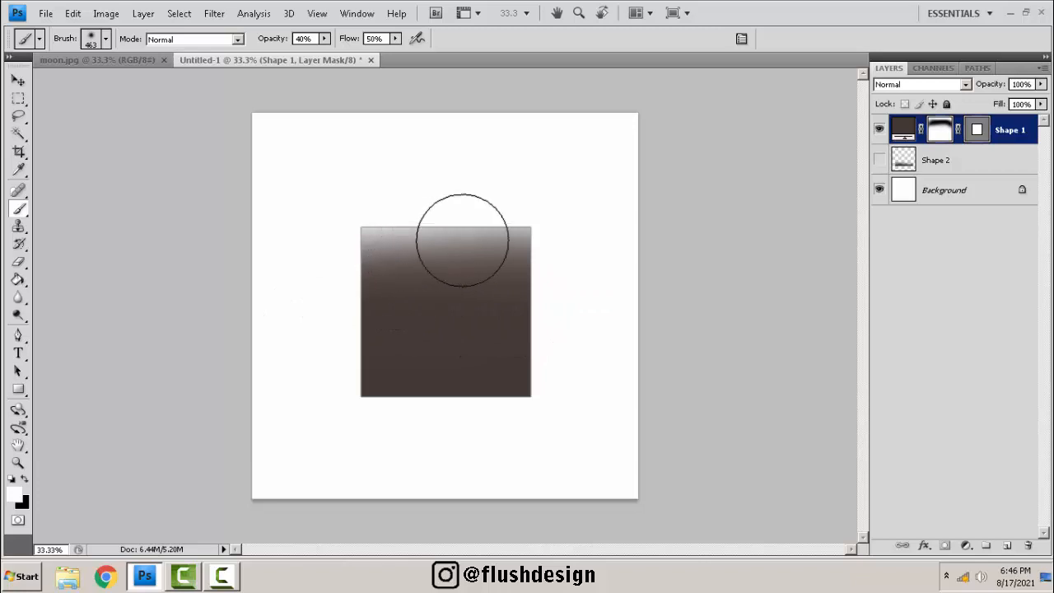
key("x")
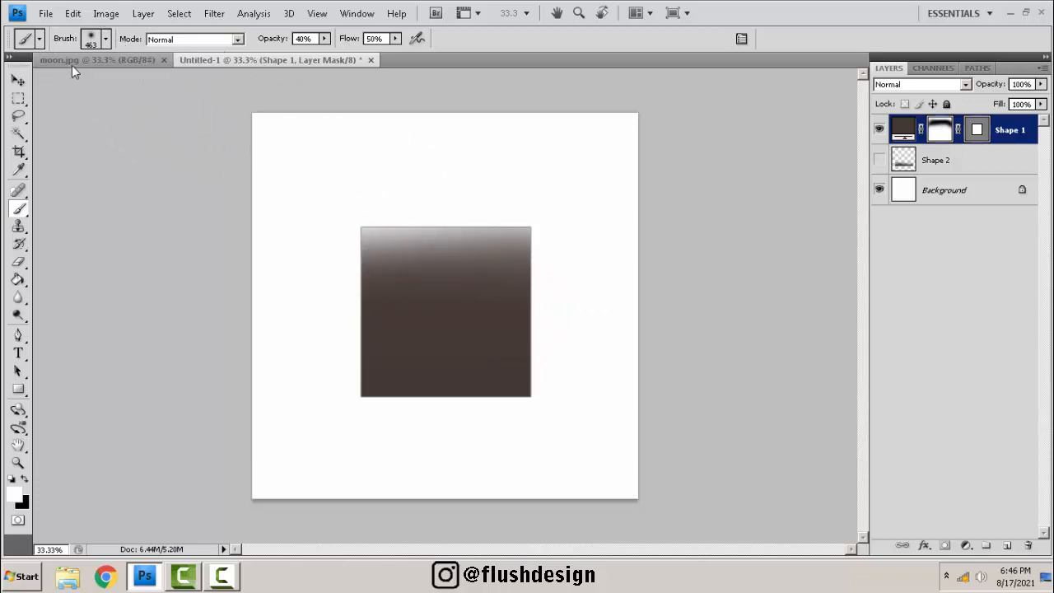
Switch to the moon.jpg document and look over the moon image.
left_click(71, 61)
scroll(424, 288, "up", 2)
left_click_drag(447, 259, 402, 281)
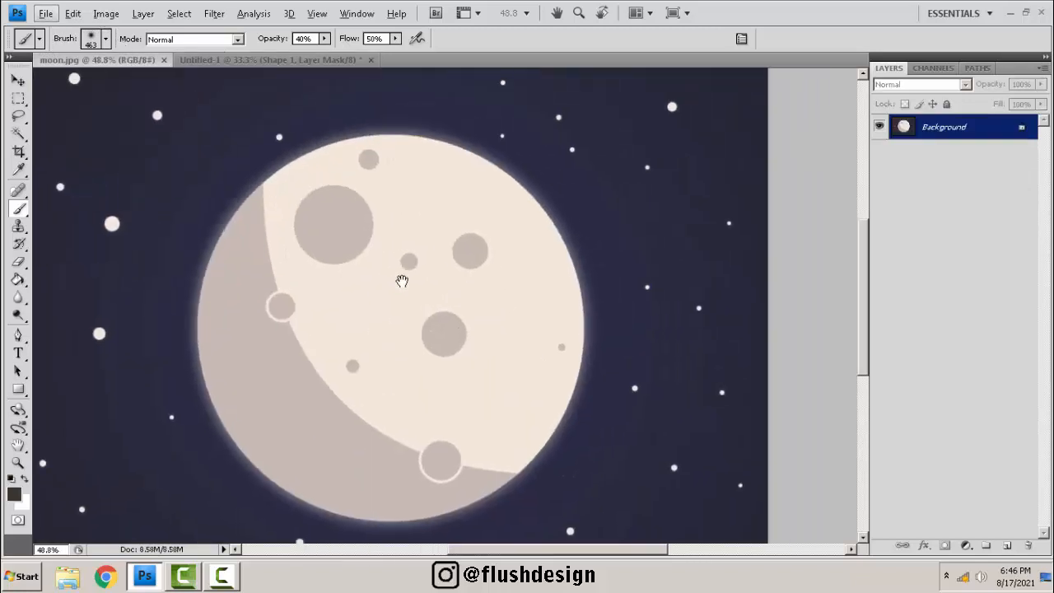
scroll(402, 281, "down", 3)
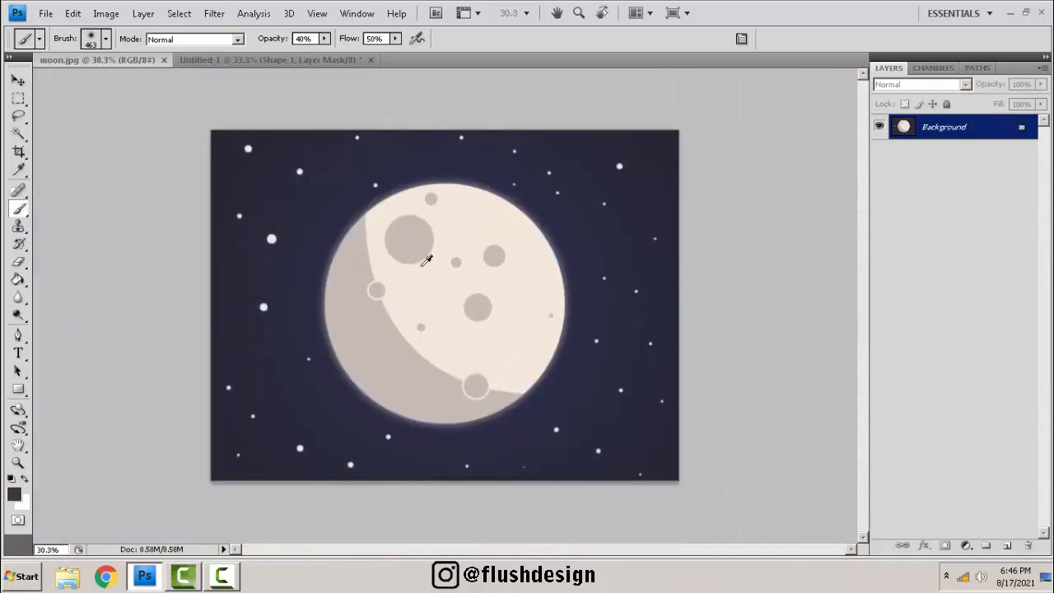
key("ctrl+k")
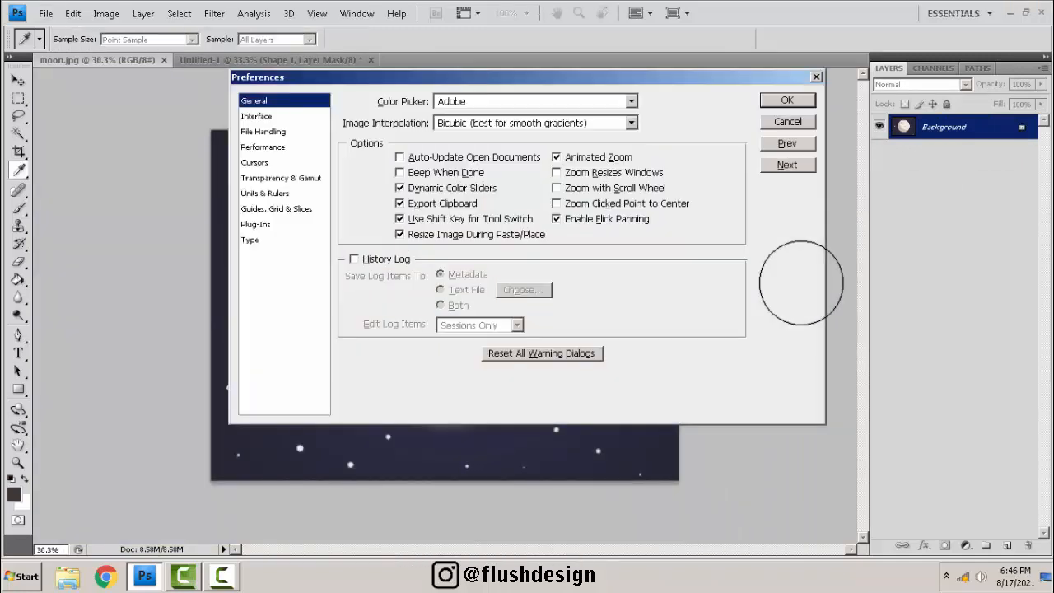
left_click(786, 125)
Duplicate the background, then select the moon with the Magic Wand, invert the selection and copy it to a new layer.
key("b")
key("ctrl+shift+alt+n")
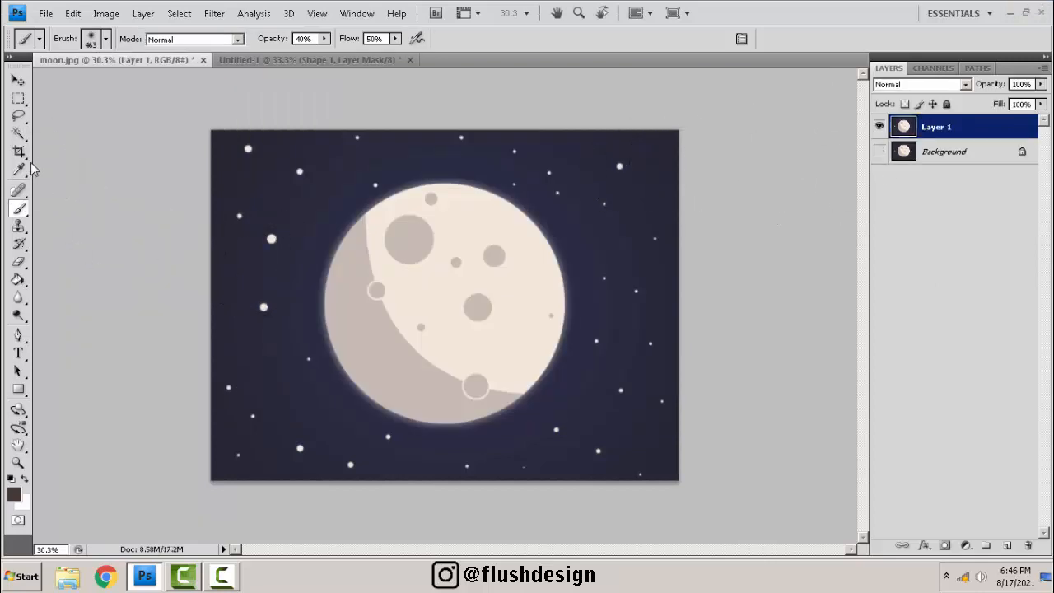
key("w")
left_click(429, 164)
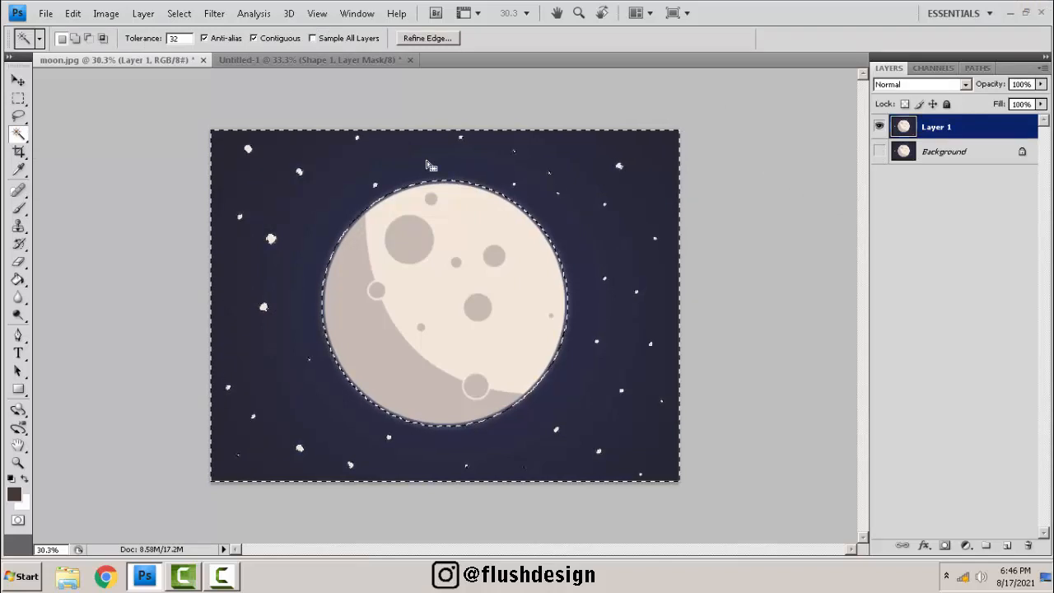
key("ctrl+shift+i")
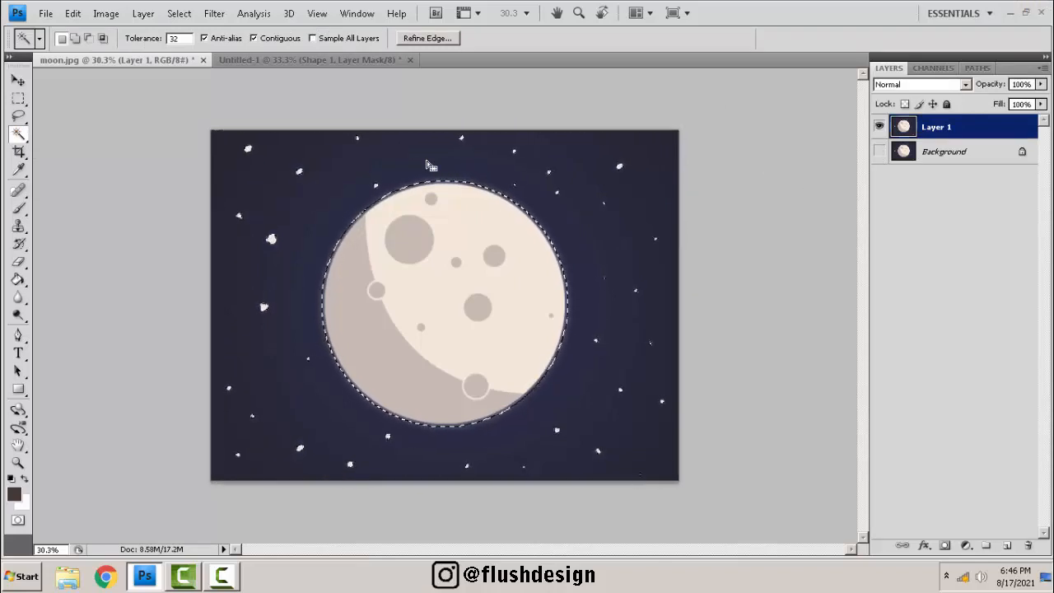
key("ctrl+j")
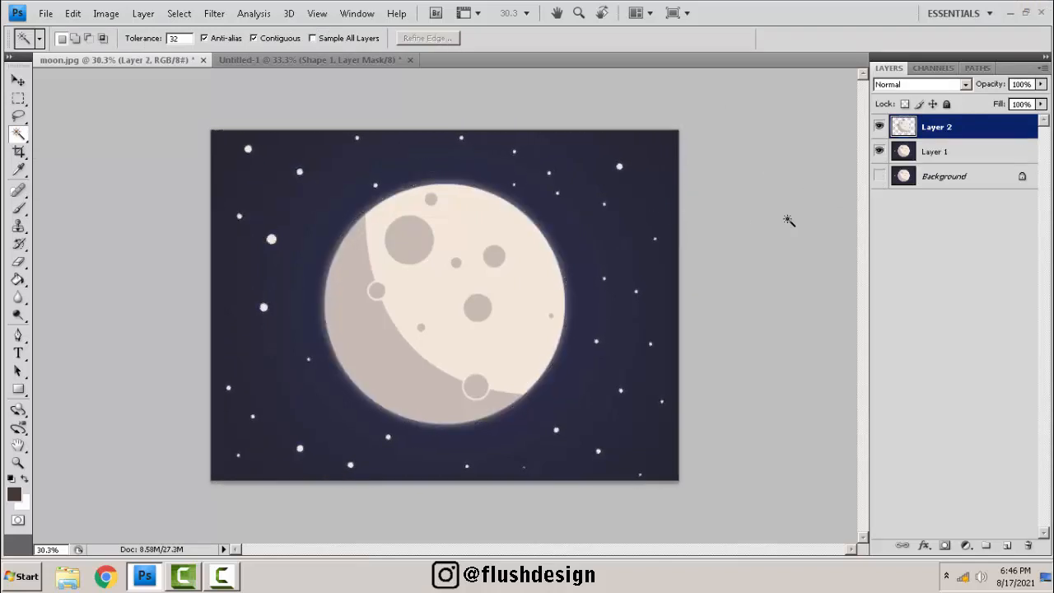
Hide Layer 1, create a new layer above the Background and fill it with the dark brown foreground colour.
left_click(879, 153)
left_click(955, 175)
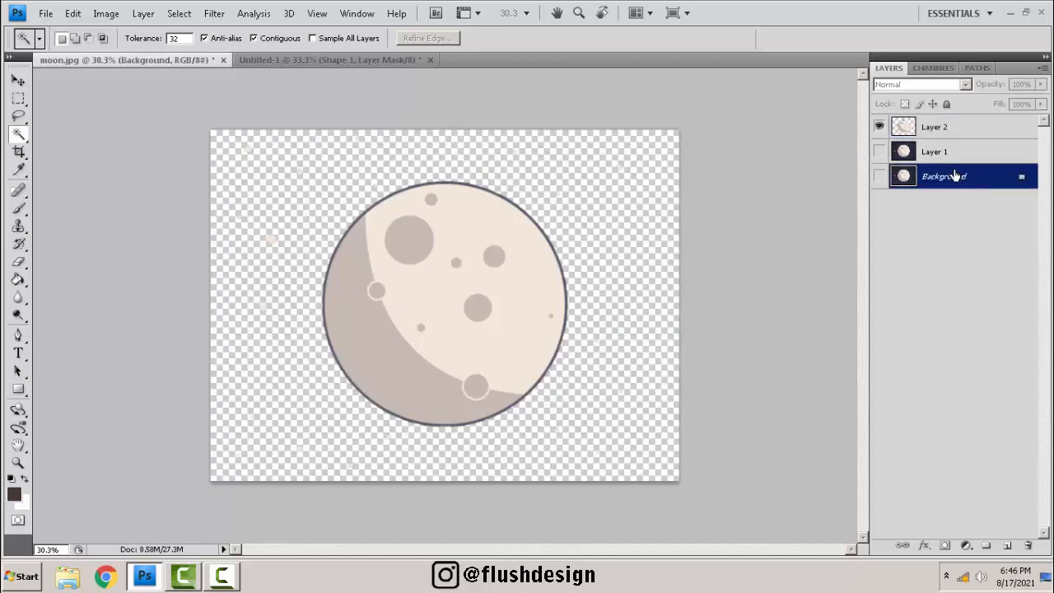
key("ctrl+shift+n")
key("Return")
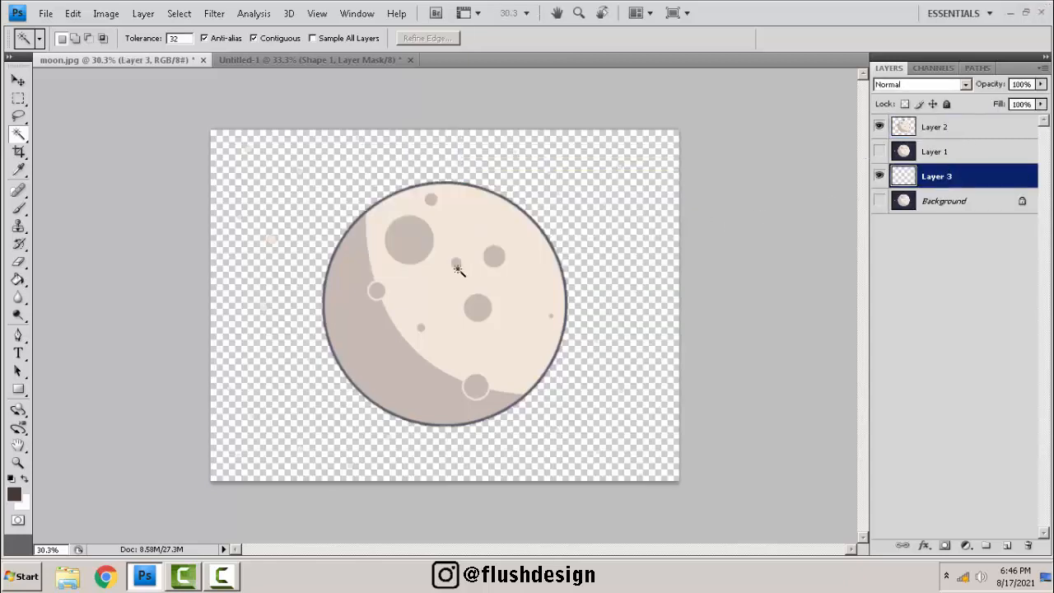
left_click(18, 280)
left_click(306, 289)
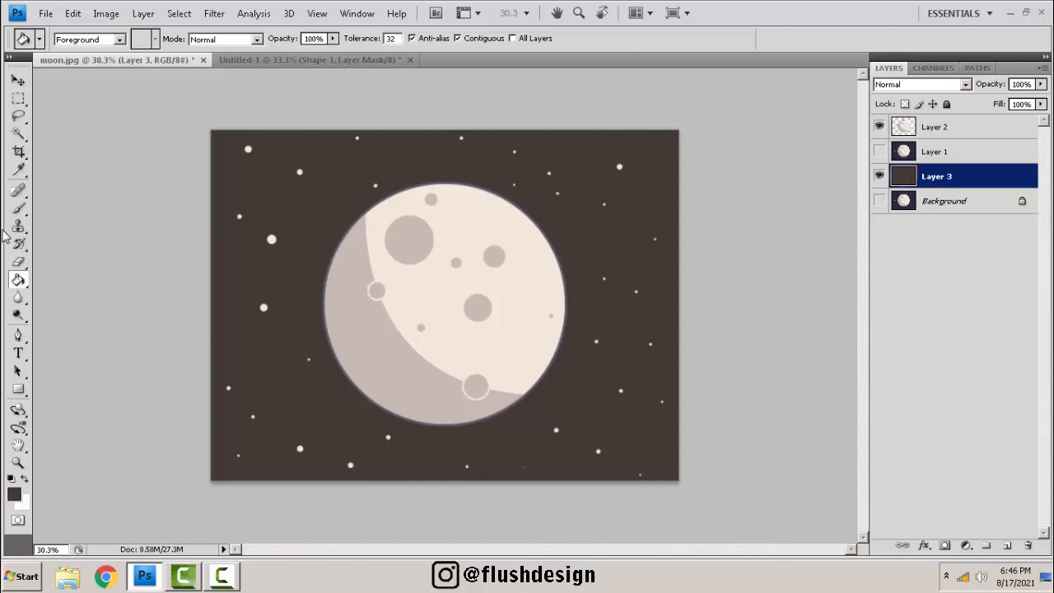
Select the moon's Layer 2 and add a layer mask to it.
key("b")
left_click(939, 131)
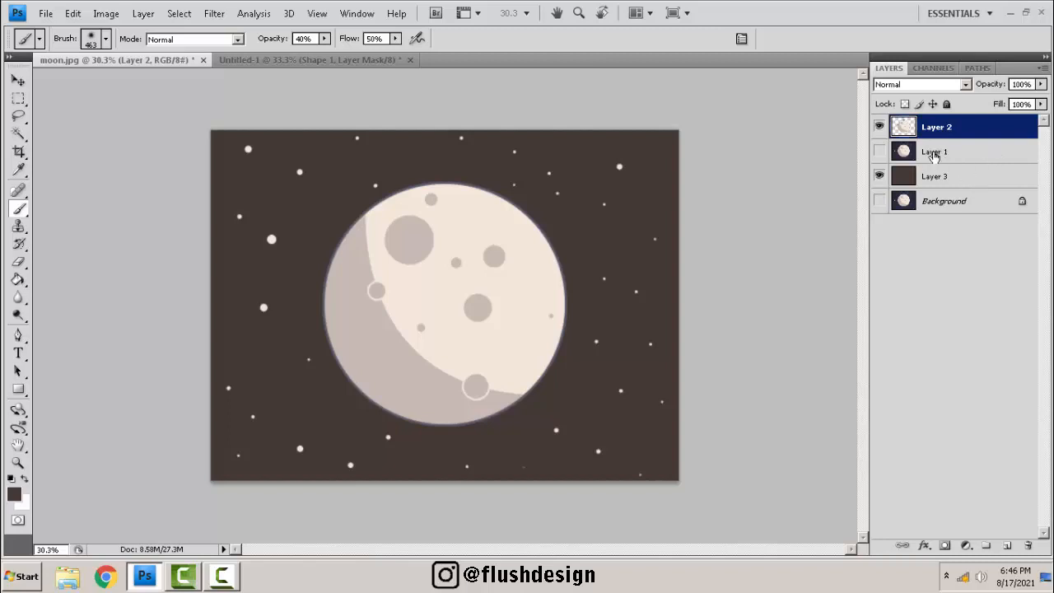
left_click(933, 154)
left_click(950, 130)
left_click(947, 179)
left_click(959, 132)
left_click(945, 546)
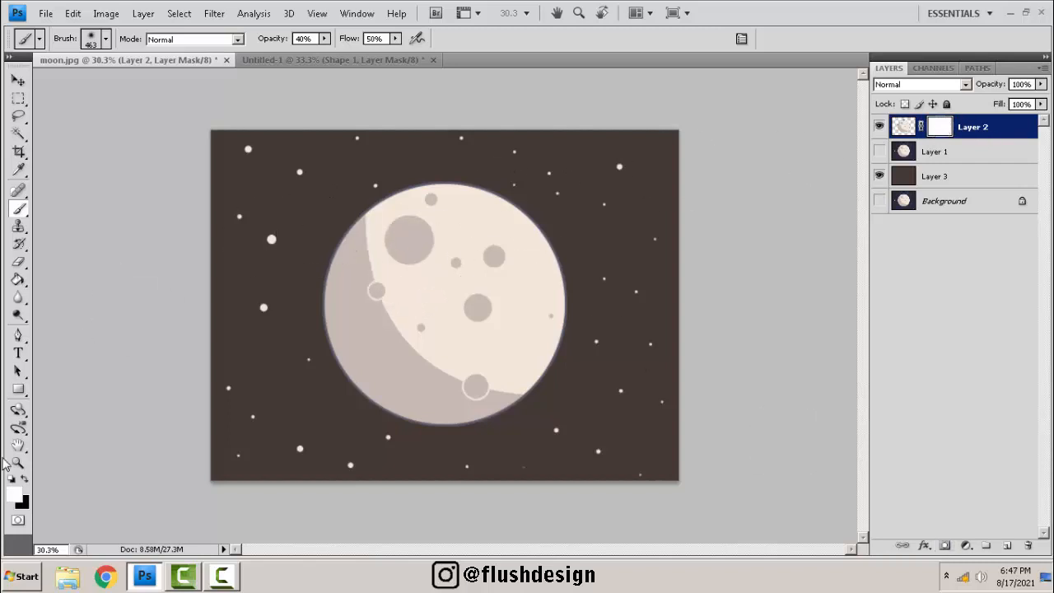
Paint black with the soft 463 px brush on the moon's mask to fade its upper part.
left_click(24, 481)
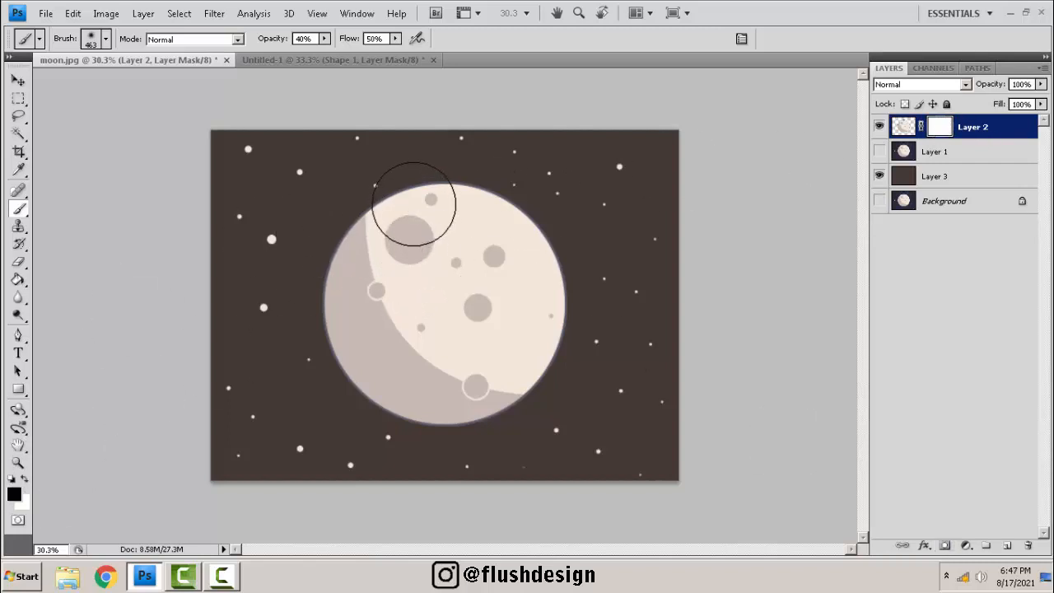
mouse_move(407, 200)
left_mouse_down()
mouse_move(320, 268)
mouse_move(393, 216)
mouse_move(372, 235)
mouse_move(393, 249)
left_mouse_up()
right_click(396, 249)
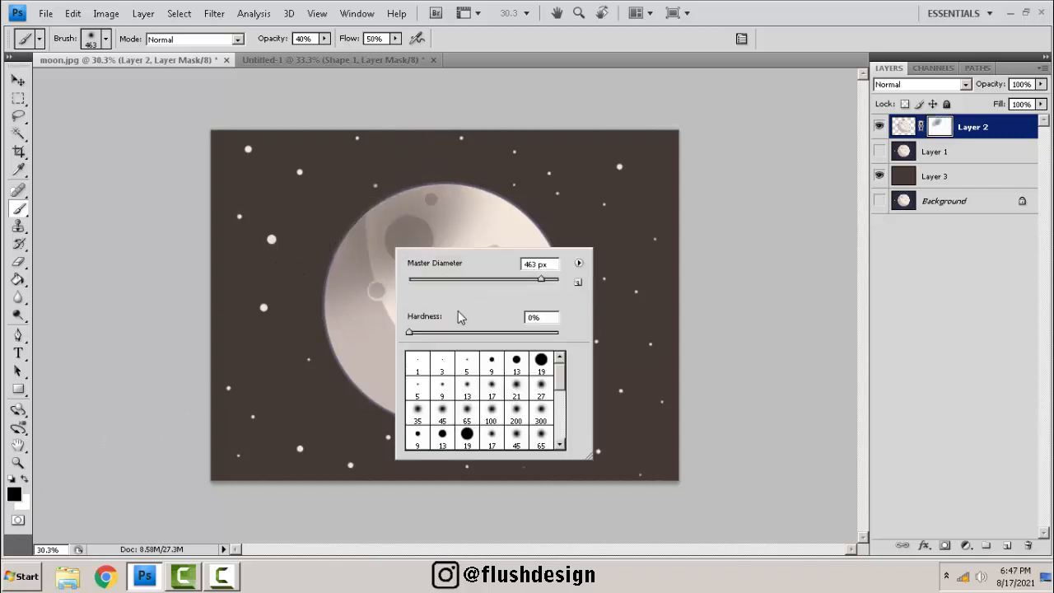
mouse_move(358, 141)
left_mouse_down()
mouse_move(408, 207)
mouse_move(348, 241)
mouse_move(364, 235)
mouse_move(344, 269)
mouse_move(371, 278)
mouse_move(391, 250)
mouse_move(407, 265)
mouse_move(451, 199)
mouse_move(427, 251)
mouse_move(281, 313)
mouse_move(416, 271)
mouse_move(449, 189)
mouse_move(282, 310)
mouse_move(394, 286)
mouse_move(448, 186)
mouse_move(288, 298)
mouse_move(389, 297)
mouse_move(448, 197)
mouse_move(347, 284)
mouse_move(359, 311)
mouse_move(458, 188)
mouse_move(308, 349)
mouse_move(498, 228)
mouse_move(396, 307)
mouse_move(486, 213)
left_mouse_up()
mouse_move(451, 269)
left_mouse_down()
mouse_move(303, 315)
mouse_move(496, 235)
mouse_move(492, 214)
mouse_move(295, 309)
mouse_move(558, 197)
mouse_move(525, 220)
mouse_move(476, 217)
mouse_move(513, 210)
mouse_move(381, 270)
mouse_move(566, 228)
mouse_move(255, 324)
left_mouse_up()
Paint white over the moon's mask to bring the faded area back.
left_click(25, 478)
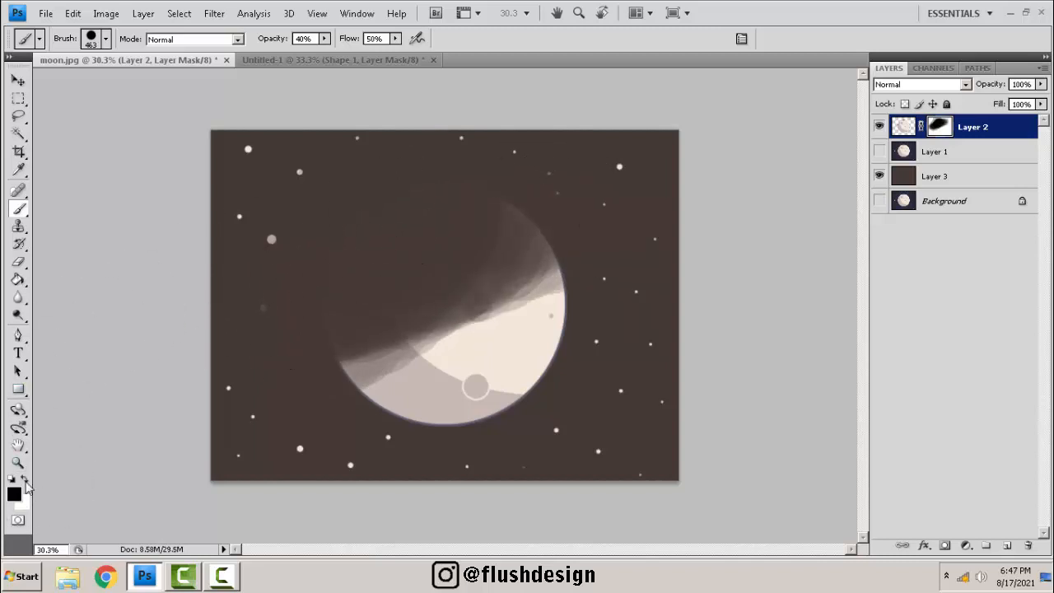
mouse_move(548, 311)
left_mouse_down()
mouse_move(289, 404)
mouse_move(421, 355)
mouse_move(533, 289)
mouse_move(349, 377)
left_mouse_up()
mouse_move(527, 304)
left_mouse_down()
mouse_move(346, 362)
mouse_move(674, 232)
mouse_move(480, 340)
mouse_move(492, 241)
mouse_move(477, 245)
mouse_move(501, 301)
mouse_move(494, 320)
mouse_move(328, 364)
mouse_move(381, 267)
mouse_move(413, 275)
mouse_move(557, 198)
mouse_move(340, 194)
mouse_move(486, 182)
mouse_move(400, 238)
mouse_move(414, 237)
mouse_move(417, 253)
mouse_move(317, 290)
mouse_move(367, 292)
mouse_move(412, 200)
mouse_move(534, 198)
mouse_move(384, 195)
left_mouse_up()
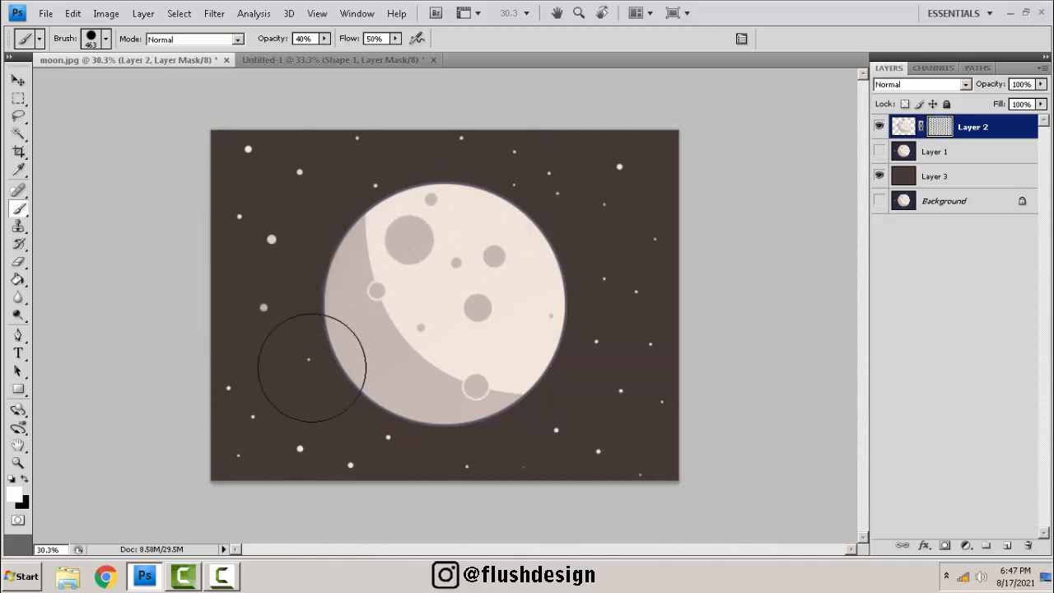
left_click_drag(428, 365, 548, 232)
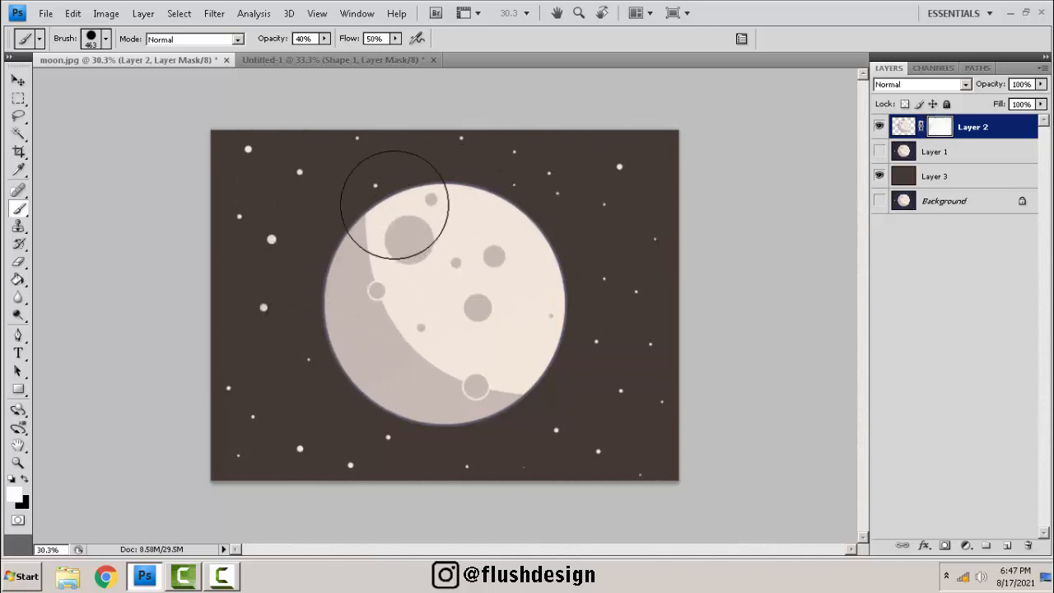
left_click(25, 480)
left_click(24, 480)
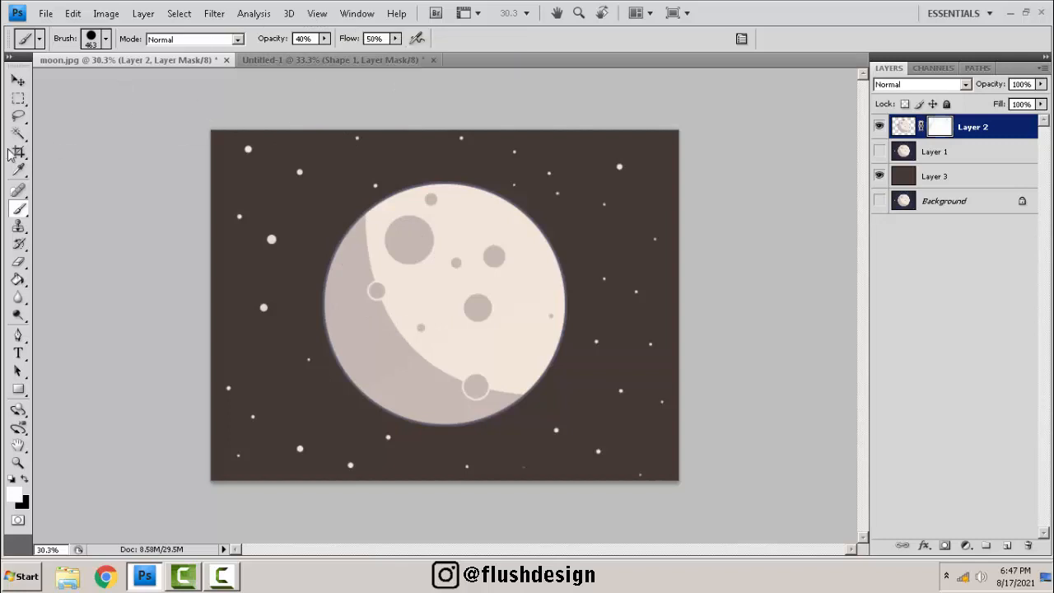
left_click(18, 335)
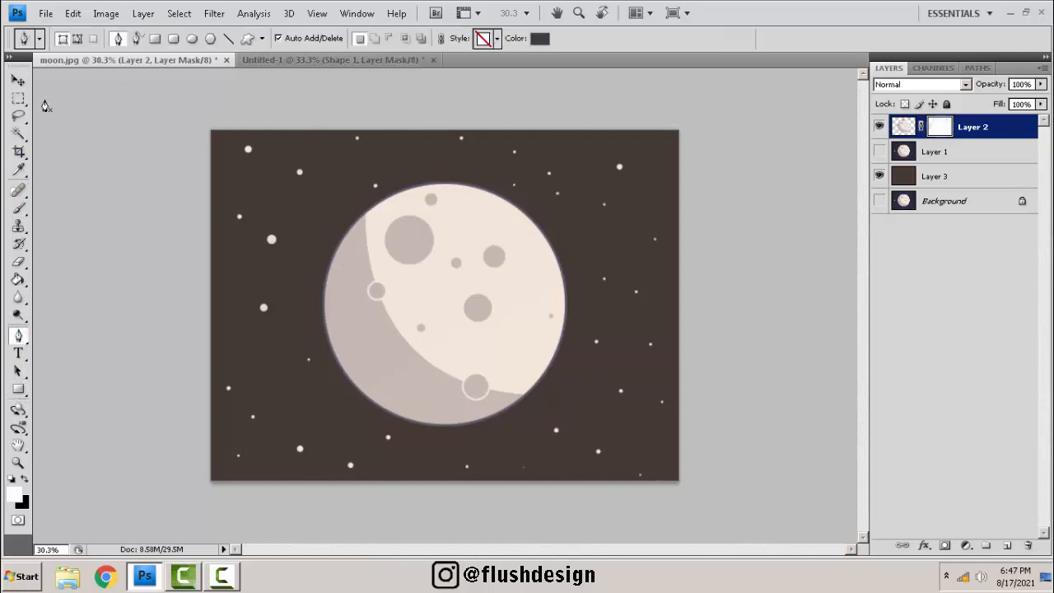
left_click(18, 80)
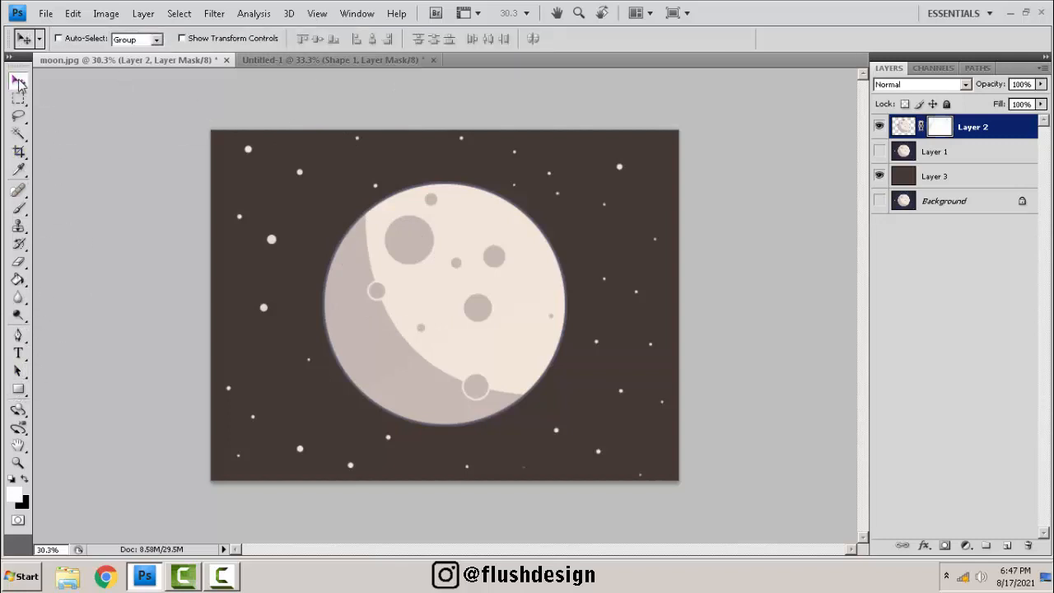
left_click(23, 338)
Zoom and pan around the moon image to examine it.
scroll(520, 258, "down", 2)
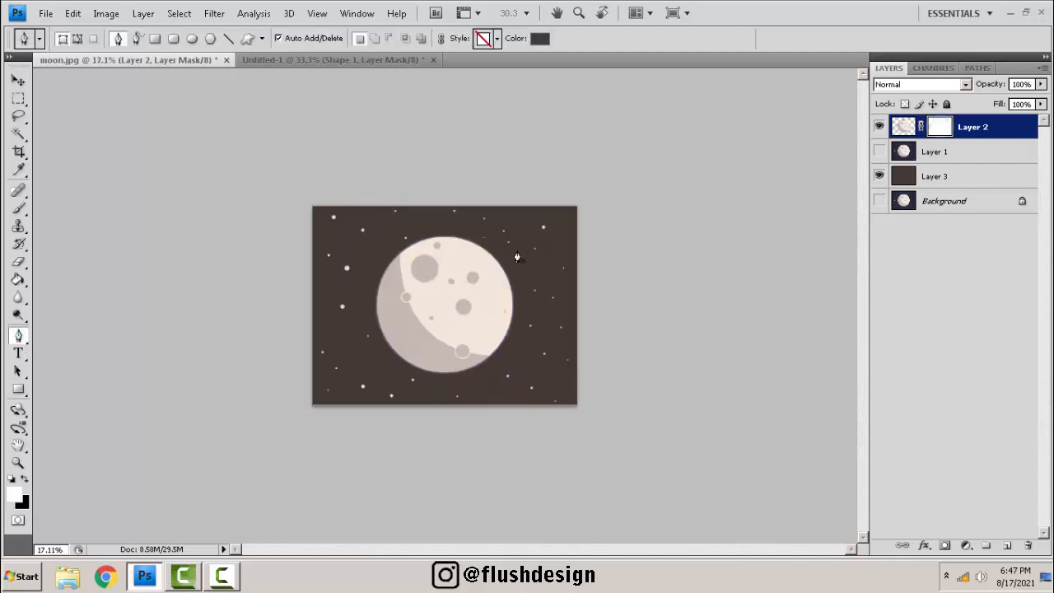
scroll(498, 274, "up", 3)
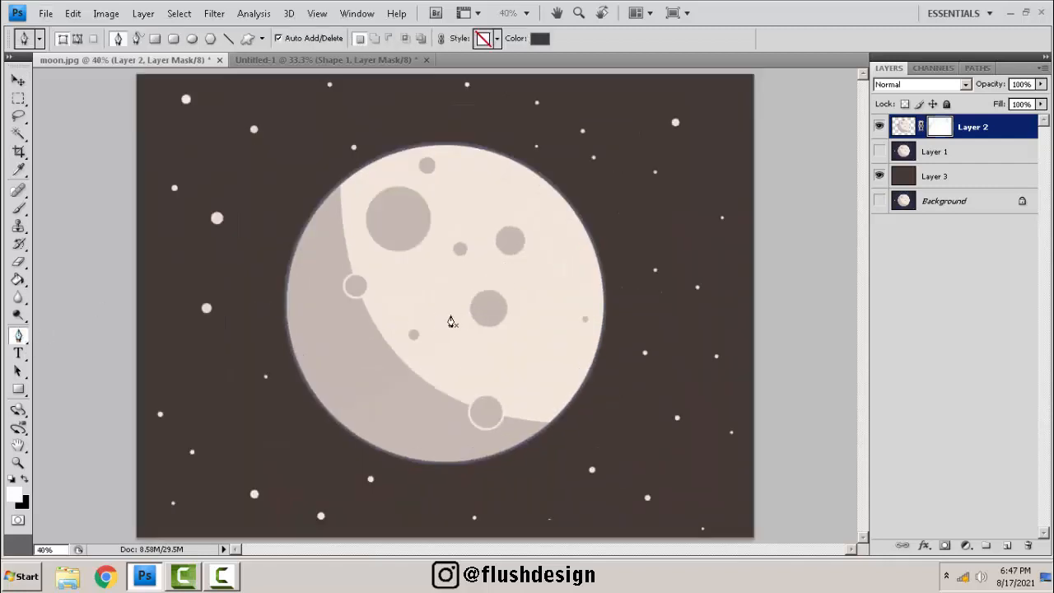
scroll(455, 313, "up", 4)
left_click_drag(483, 279, 435, 301)
scroll(440, 301, "down", 2)
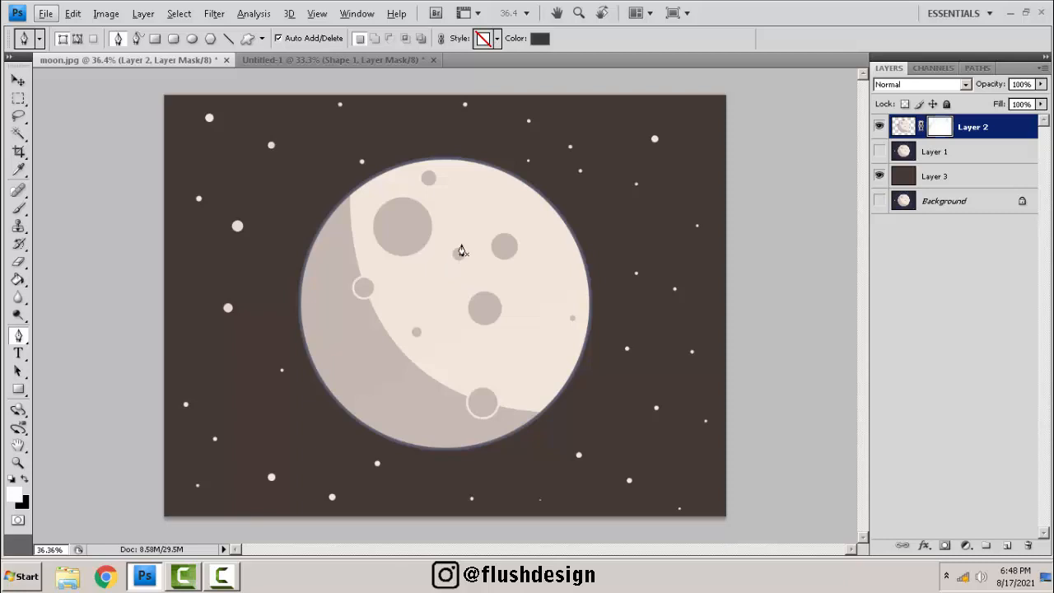
scroll(461, 250, "down", 2)
scroll(436, 280, "up", 2)
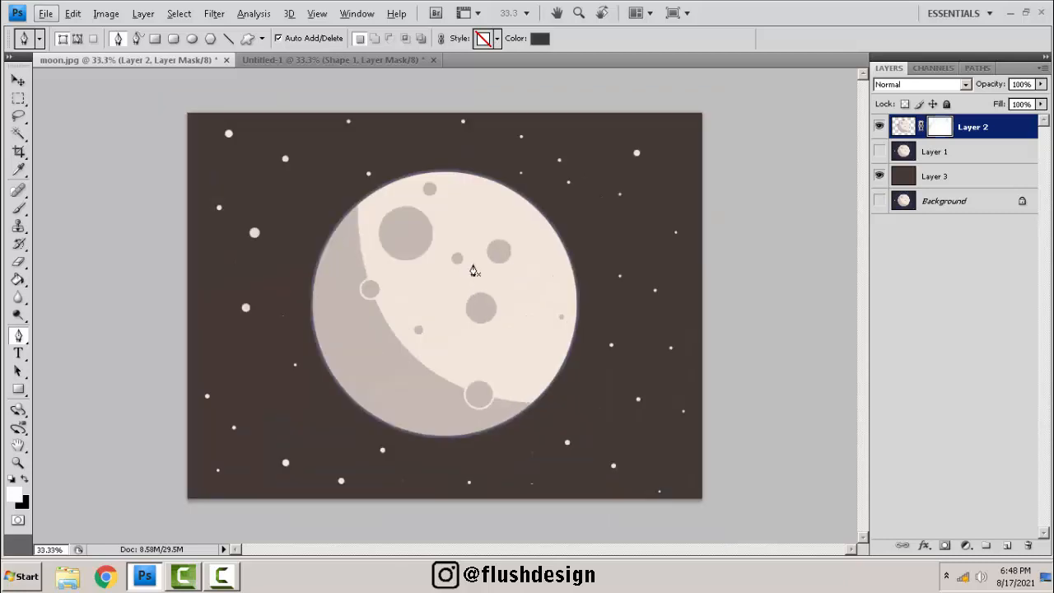
scroll(458, 281, "up", 2)
mouse_move(447, 303)
left_mouse_down()
mouse_move(491, 265)
mouse_move(462, 298)
left_mouse_up()
left_click_drag(510, 234, 466, 287)
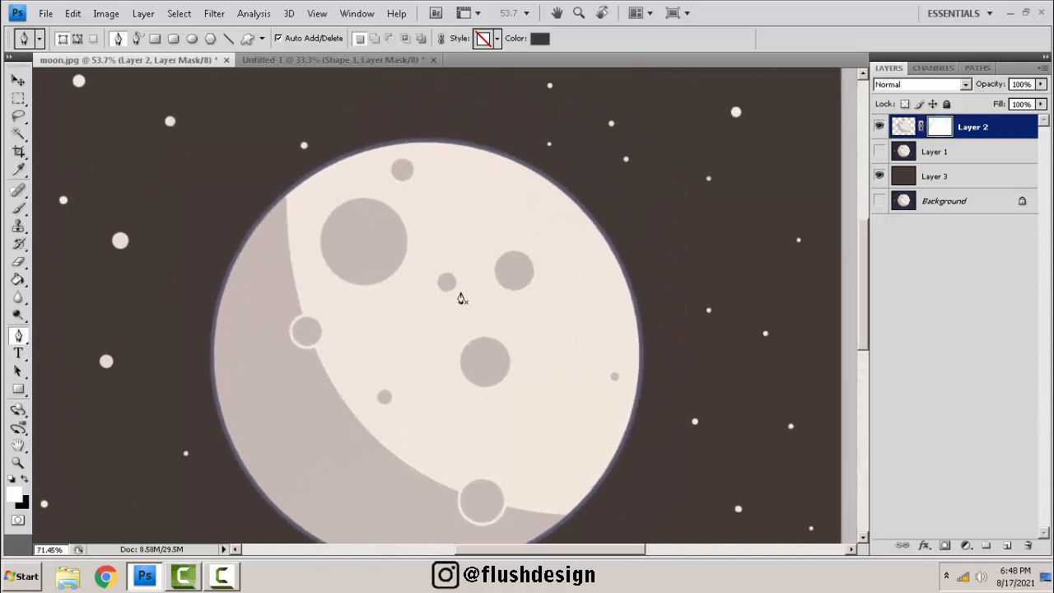
scroll(461, 296, "up", 2)
scroll(461, 259, "down", 2)
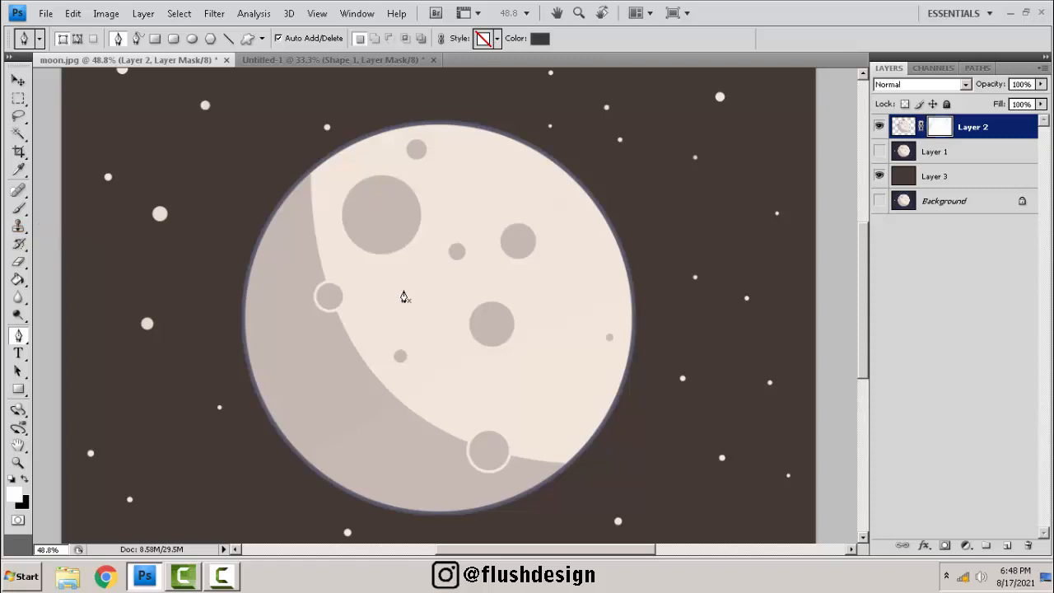
scroll(404, 296, "down", 3)
scroll(428, 263, "up", 2)
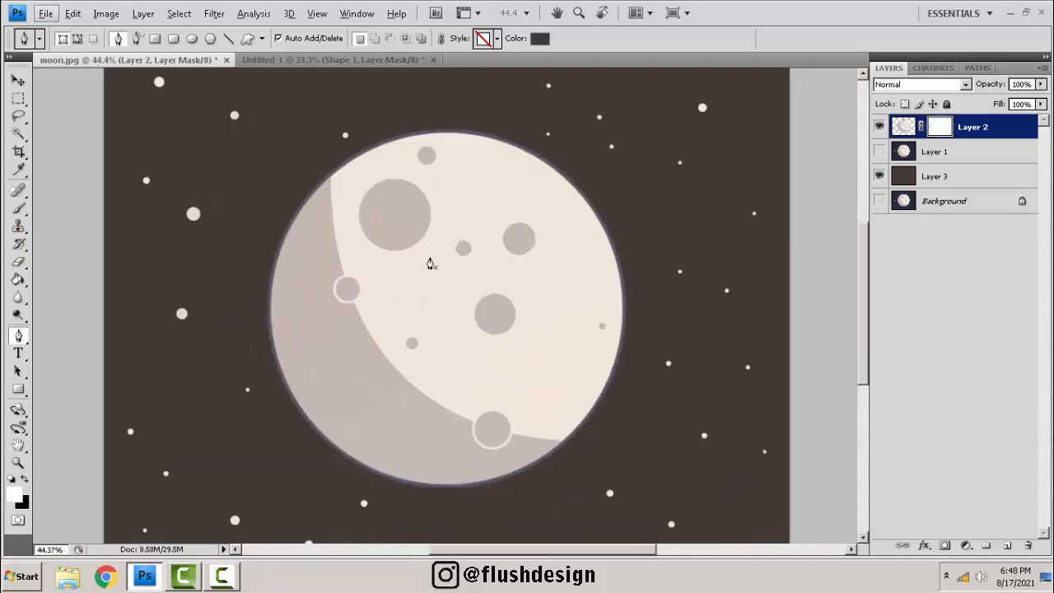
scroll(465, 247, "up", 1)
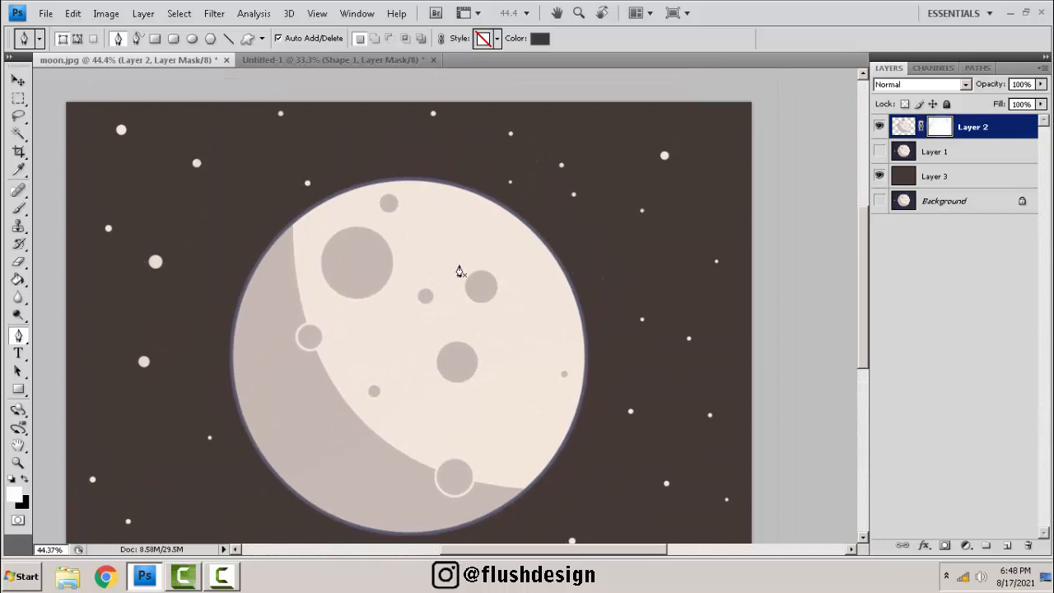
scroll(460, 271, "down", 2)
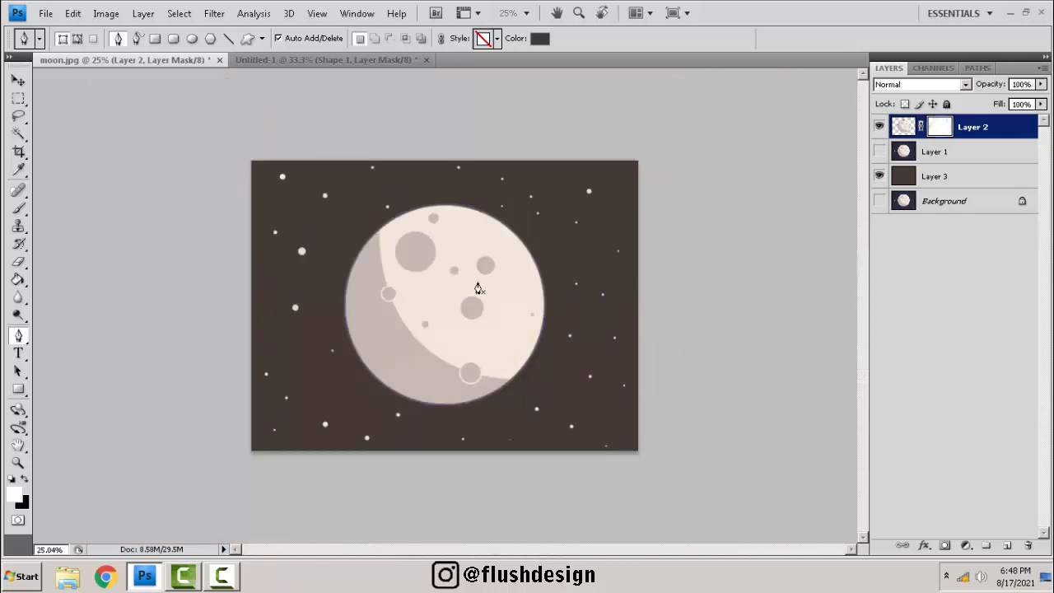
scroll(477, 288, "up", 1)
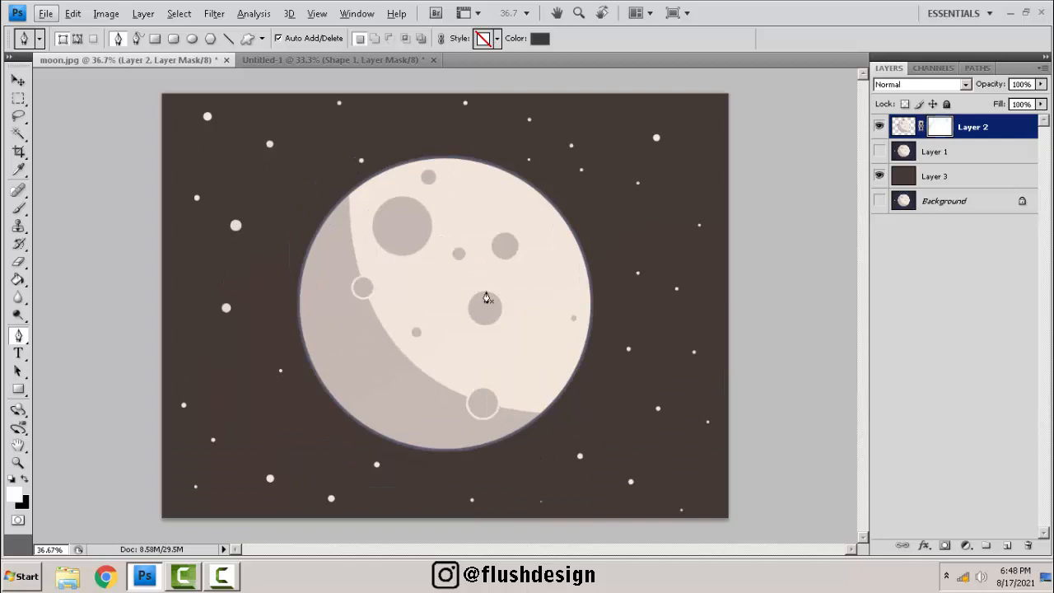